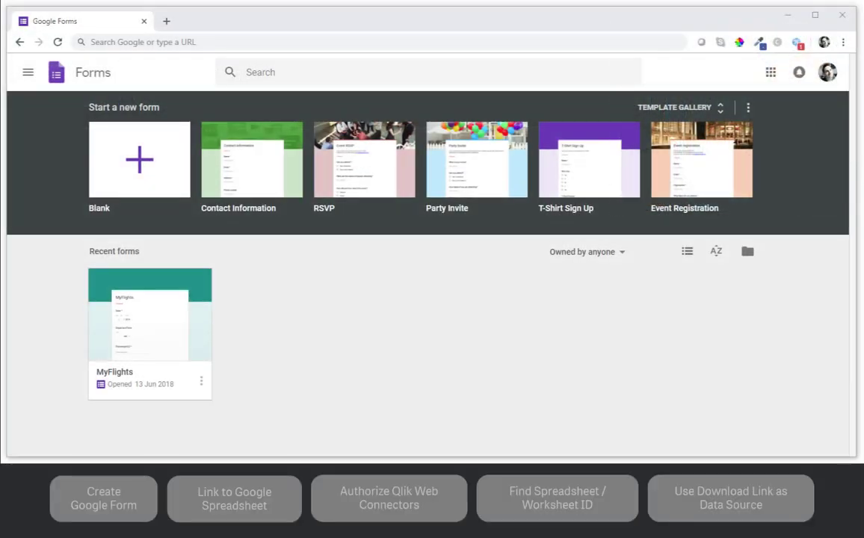
# Load the Google Forms home page by entering 'forms' in the address bar
pyautogui.click(224, 42)
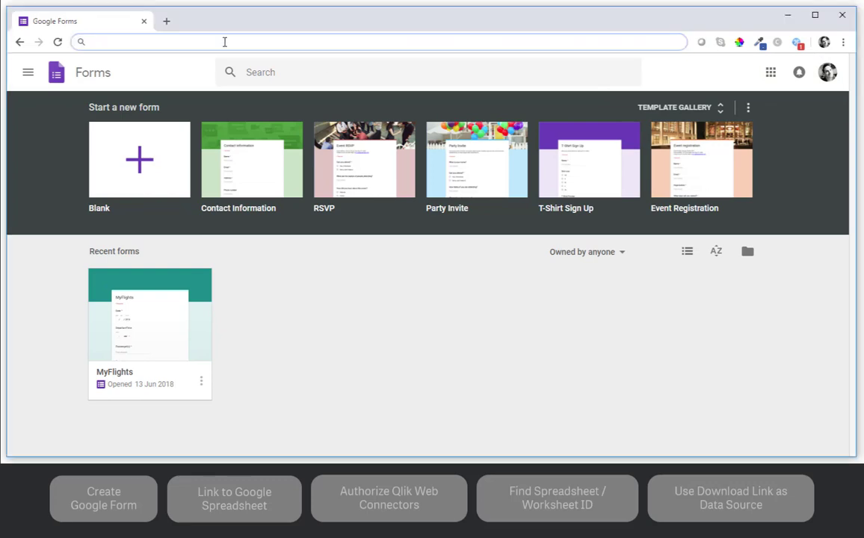
pyautogui.write('forms.google.com')
pyautogui.press('Return')
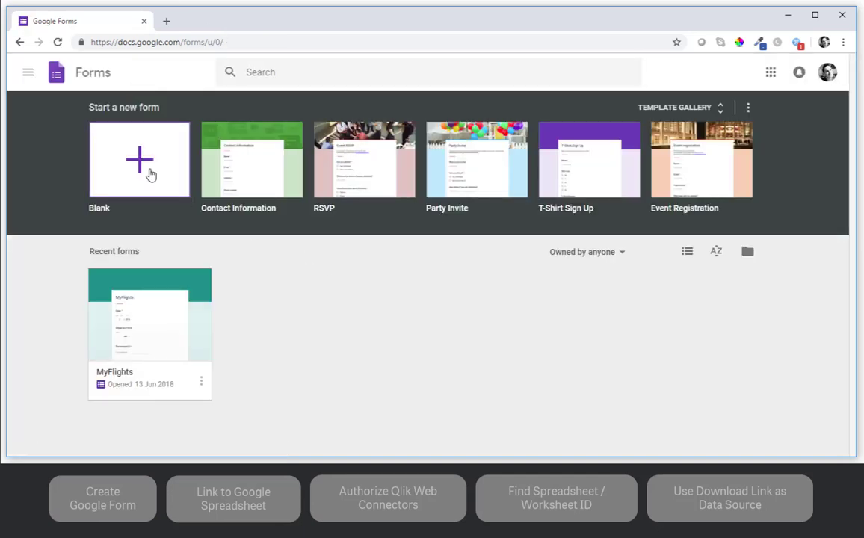
# Start a blank form with question 'How are you' and options Good, Bad, Something in the middle
pyautogui.click(150, 172)
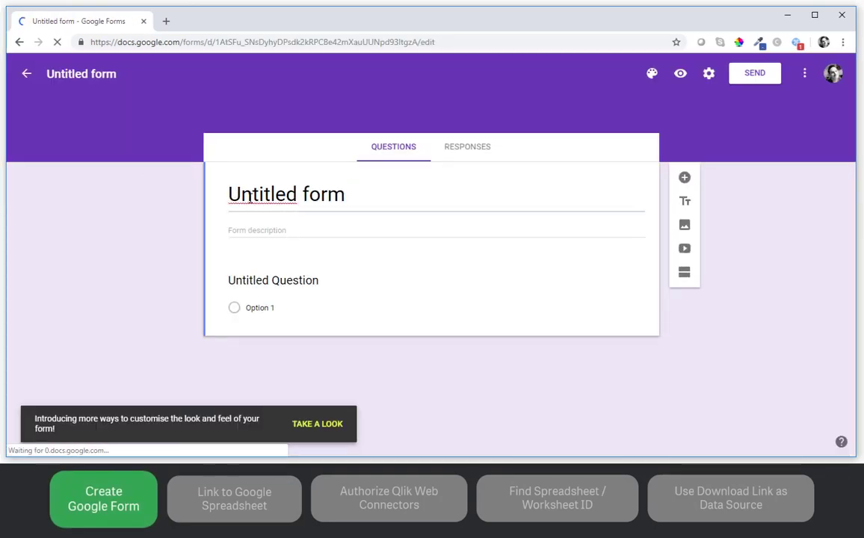
pyautogui.click(273, 280)
pyautogui.write('How are you')
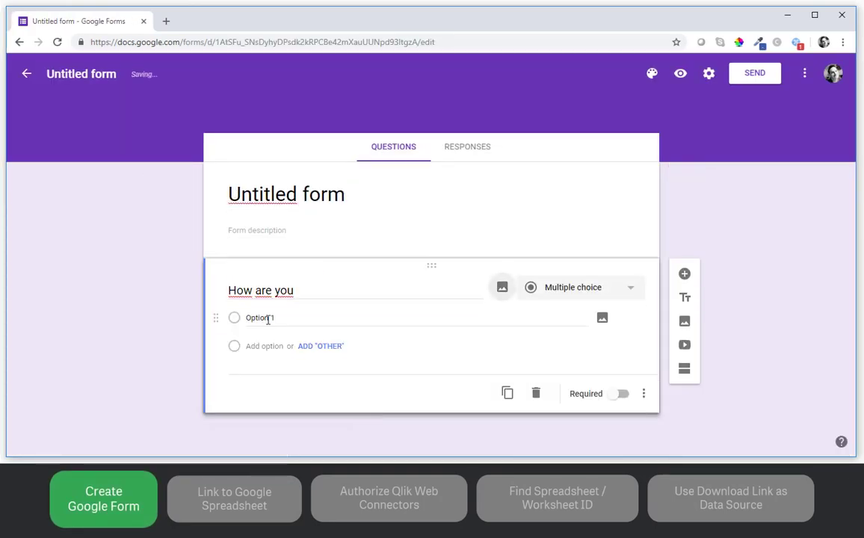
pyautogui.click(258, 317)
pyautogui.write('Good')
pyautogui.click(265, 346)
pyautogui.write('Bad')
pyautogui.click(245, 374)
pyautogui.write('Somthing in ght')
pyautogui.click(254, 374)
pyautogui.write('ething in the middle')
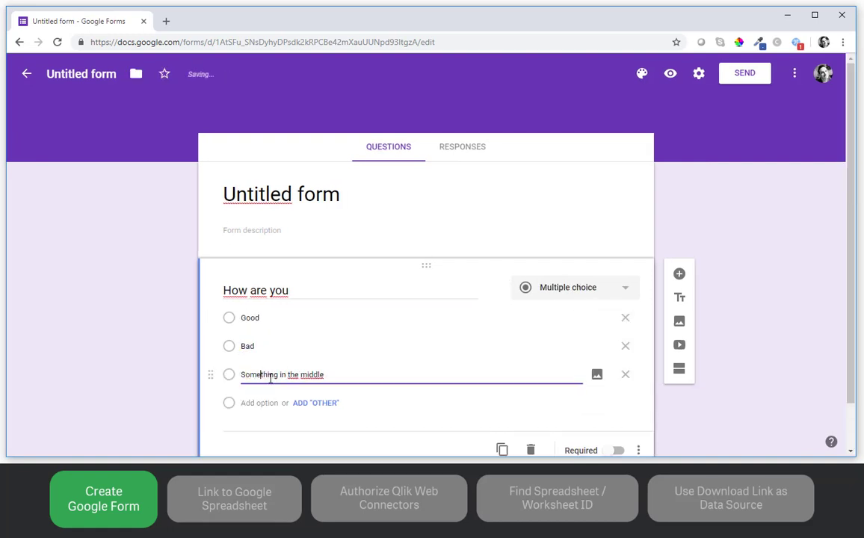
pyautogui.click(353, 438)
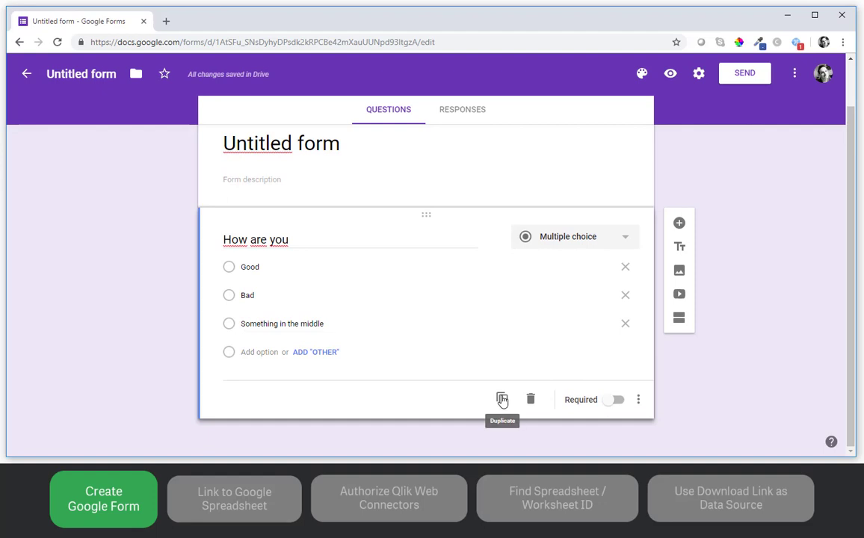
# Make the question required and add the description 'Hi Please let us know something about you'
pyautogui.click(614, 401)
pyautogui.click(639, 402)
pyautogui.click(458, 255)
pyautogui.tripleClick(313, 247)
pyautogui.click(332, 190)
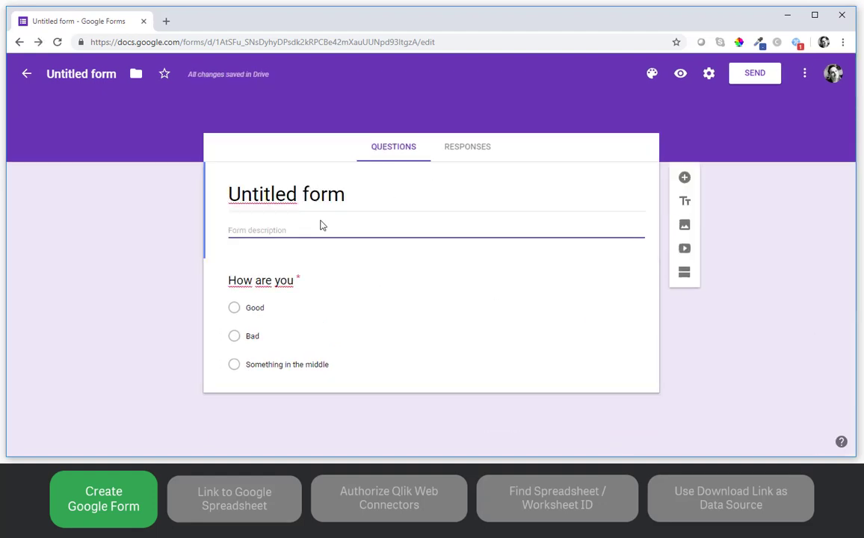
pyautogui.click(342, 232)
pyautogui.write('Hi Please let us know something about you')
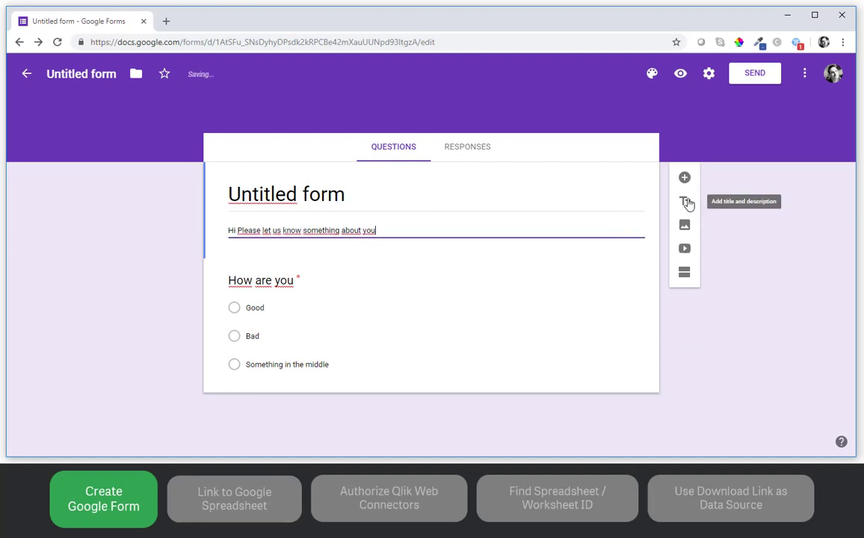
# Add a second section containing the question 'What is your name?'
pyautogui.click(685, 272)
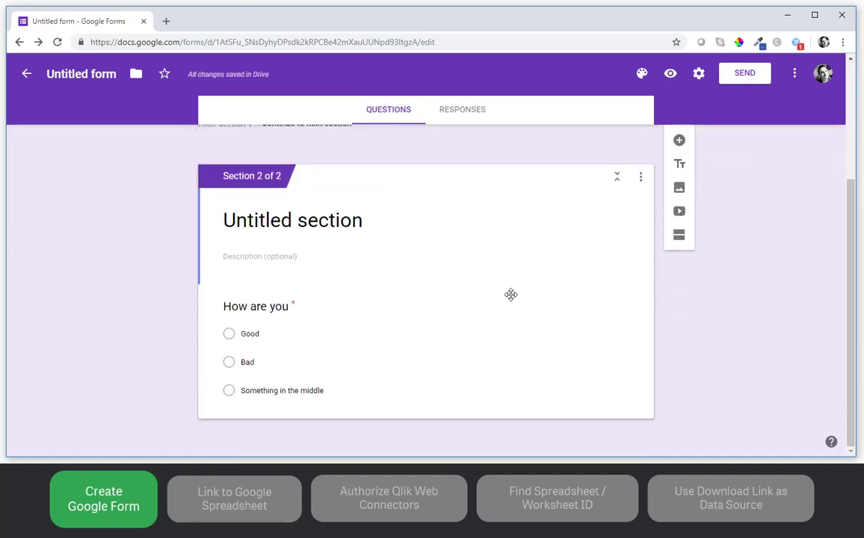
pyautogui.click(627, 182)
pyautogui.write('What is your name?')
pyautogui.scroll(4, 710, 295)
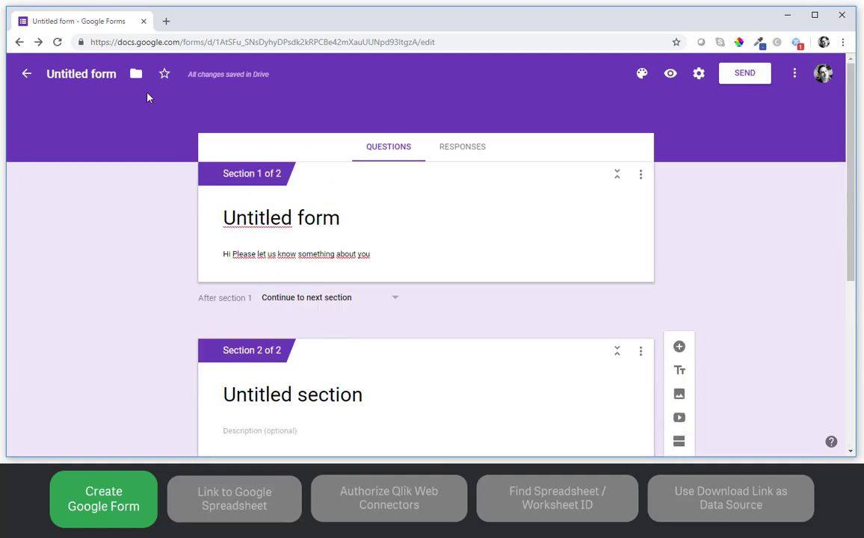
# Apply the green theme, title the form 'Hello world' and rename section 2 'Details'
pyautogui.click(641, 73)
pyautogui.click(787, 209)
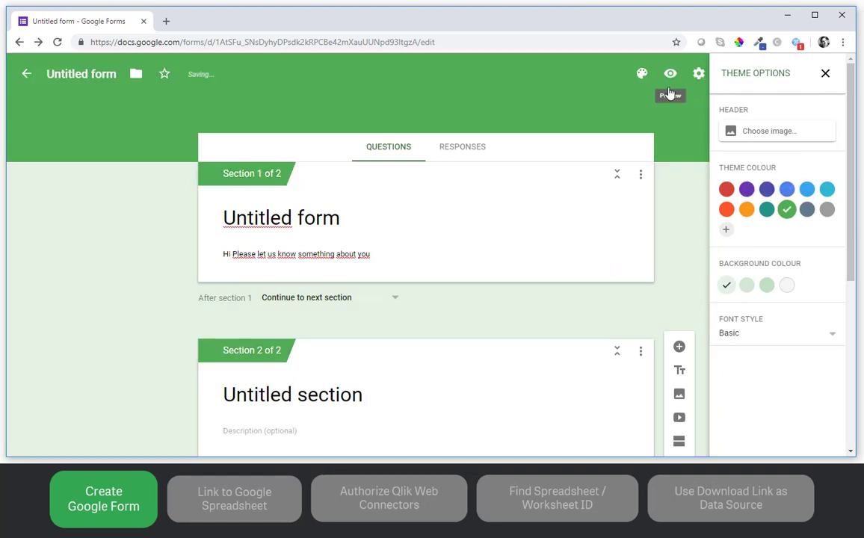
pyautogui.tripleClick(351, 219)
pyautogui.write('Hello world')
pyautogui.press('Tab')
pyautogui.tripleClick(388, 407)
pyautogui.write('Details')
pyautogui.scroll(-4, 445, 372)
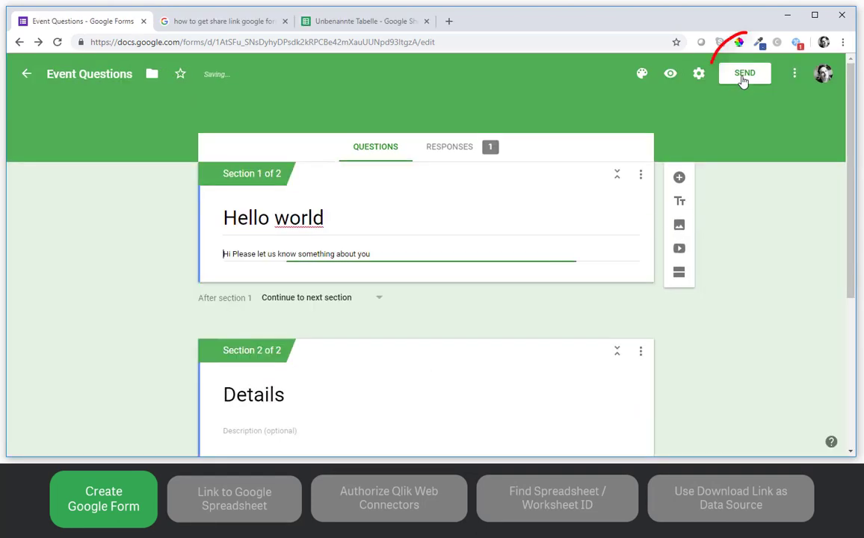
# Get the form's shortened share link
pyautogui.click(743, 73)
pyautogui.click(362, 165)
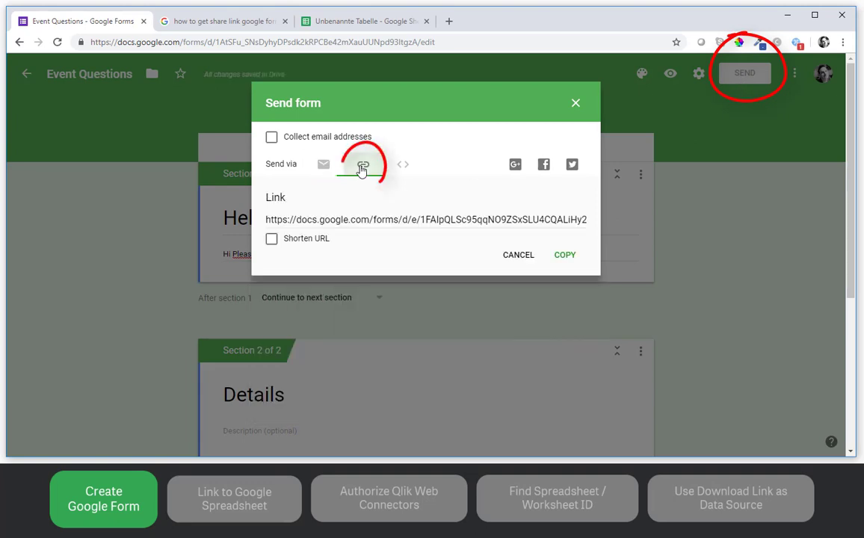
pyautogui.click(305, 241)
pyautogui.hotkey('ctrl', 'c')
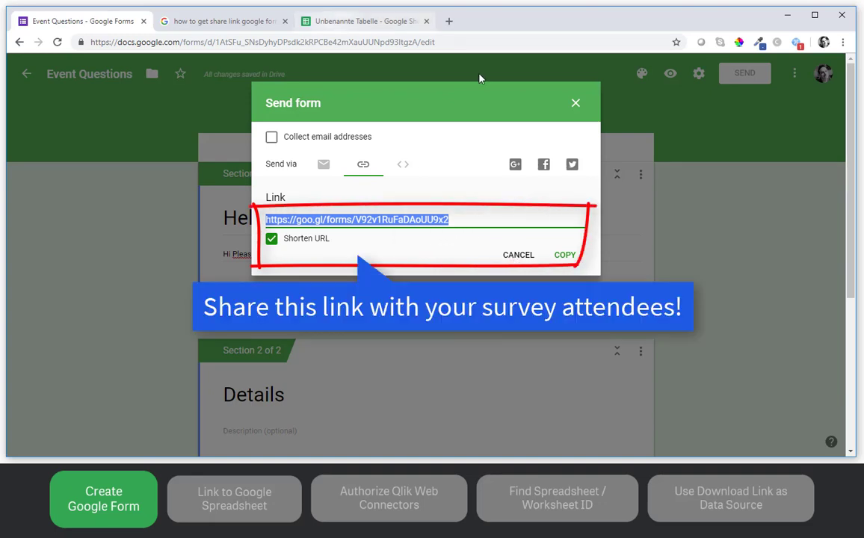
# In a private window, submit a test response with a name and 'Something in the middle'
pyautogui.click(842, 42)
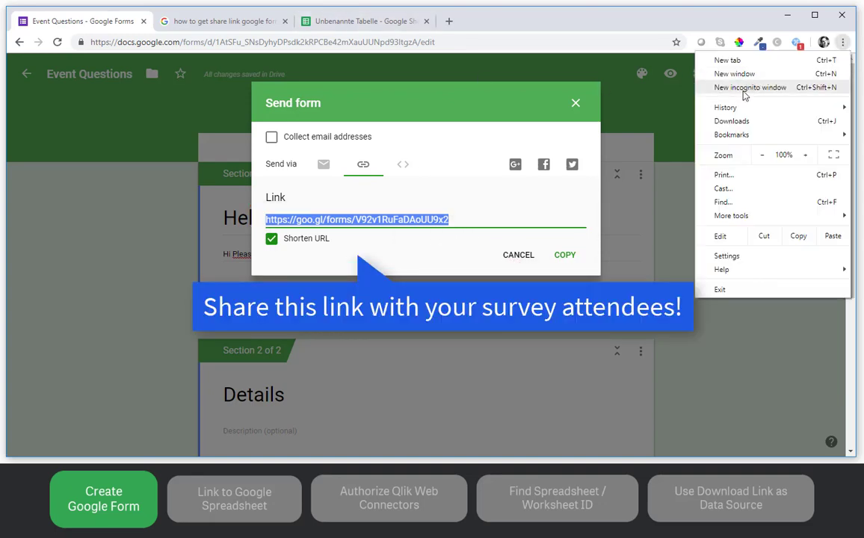
pyautogui.click(777, 88)
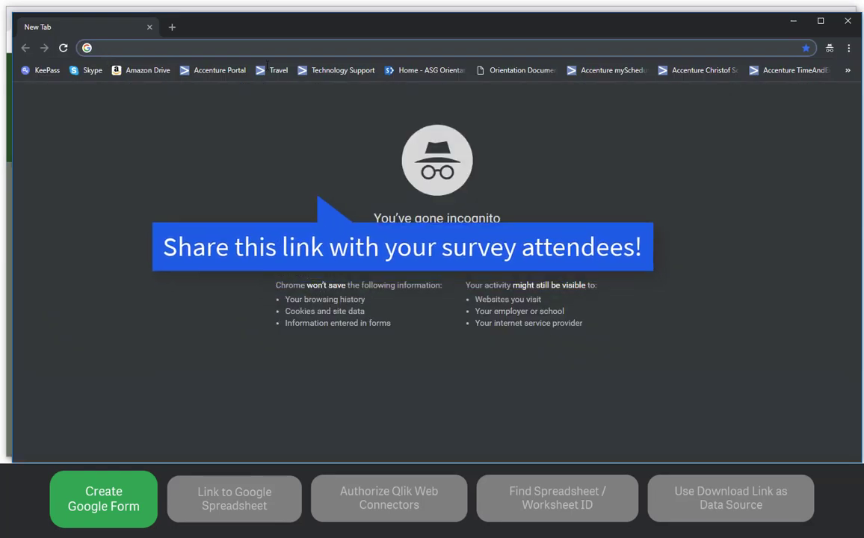
pyautogui.hotkey('ctrl', 'v')
pyautogui.press('Return')
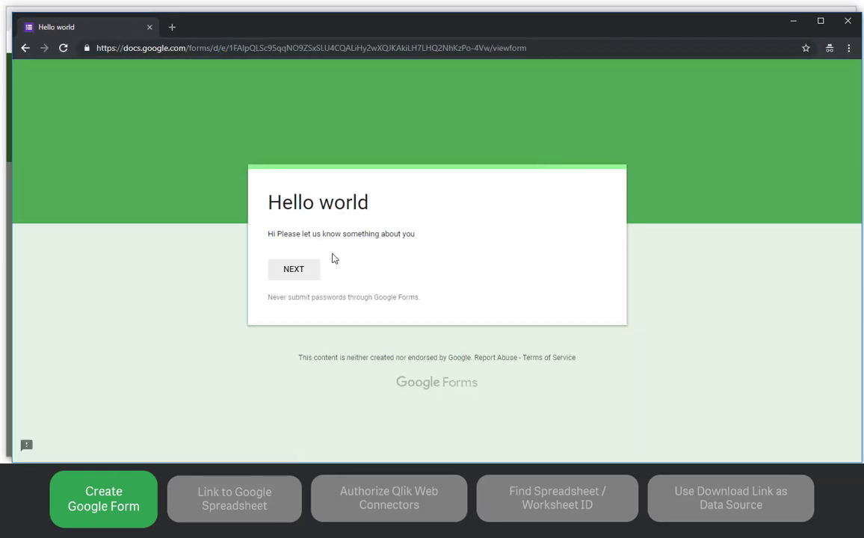
pyautogui.click(300, 274)
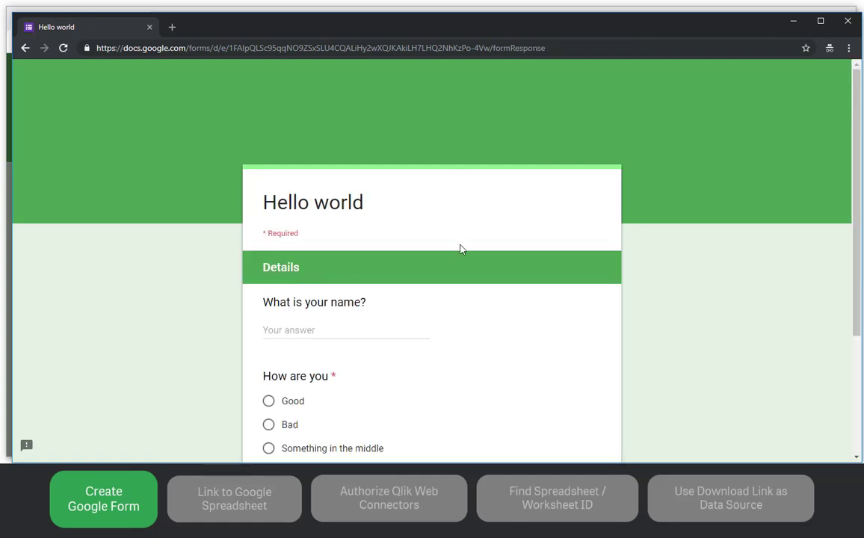
pyautogui.click(299, 331)
pyautogui.write('Bob')
pyautogui.click(269, 449)
pyautogui.scroll(-3, 418, 407)
pyautogui.click(349, 331)
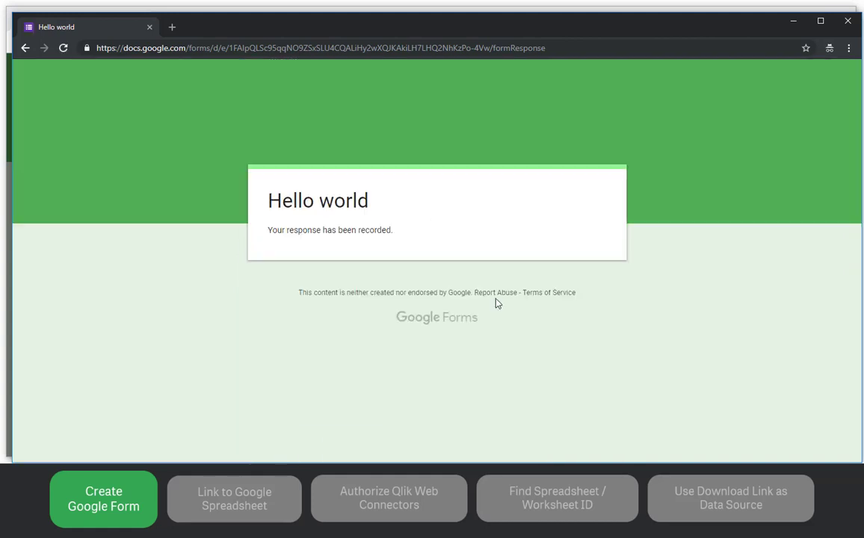
# Close the private window and send Event Questions responses to a newly created spreadsheet
pyautogui.click(848, 23)
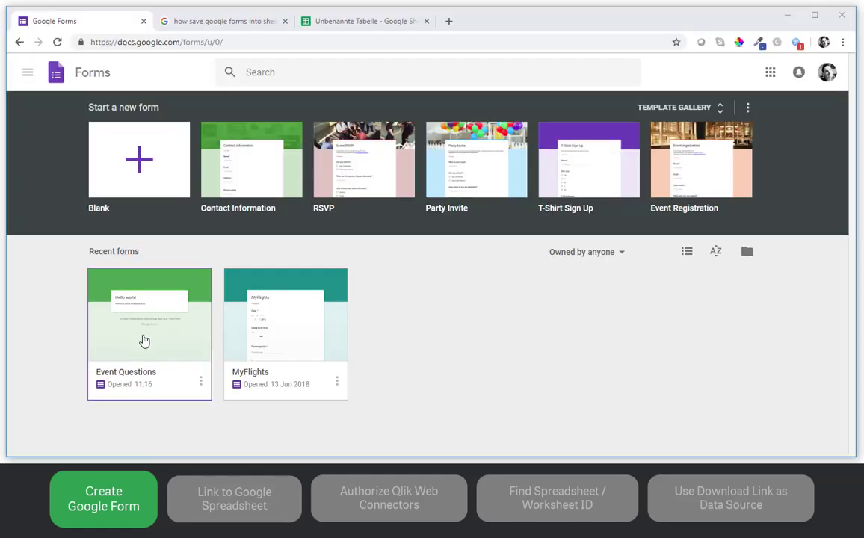
pyautogui.click(149, 338)
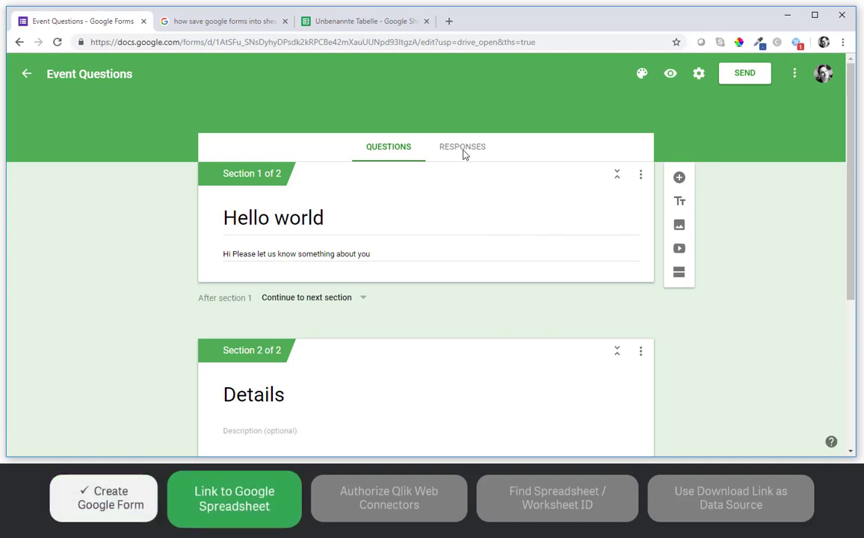
pyautogui.click(462, 152)
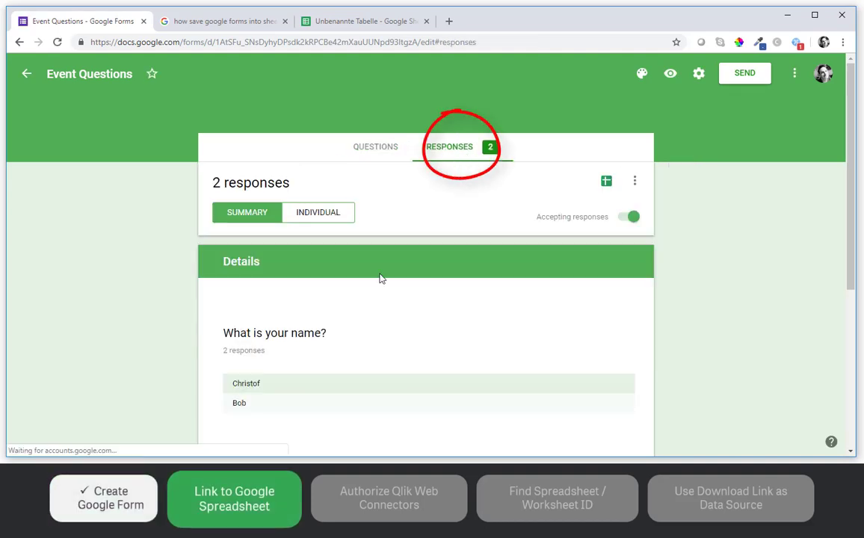
pyautogui.click(606, 184)
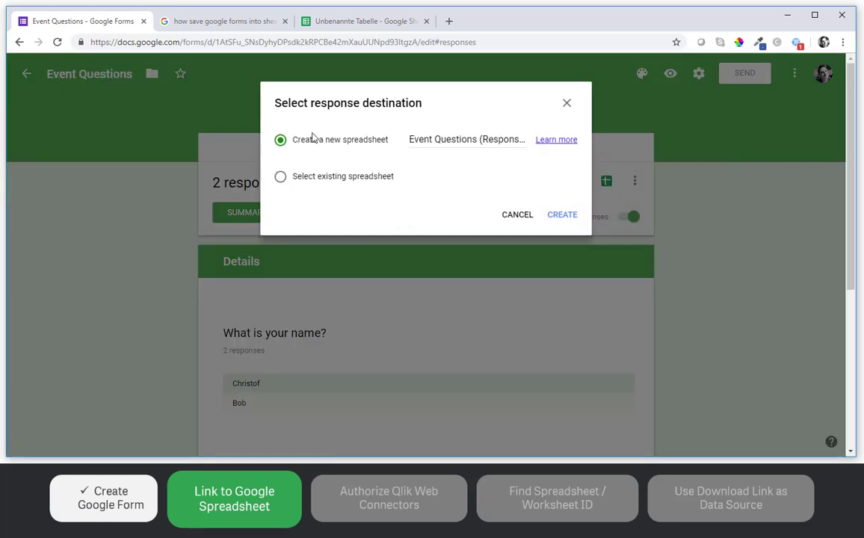
pyautogui.click(560, 215)
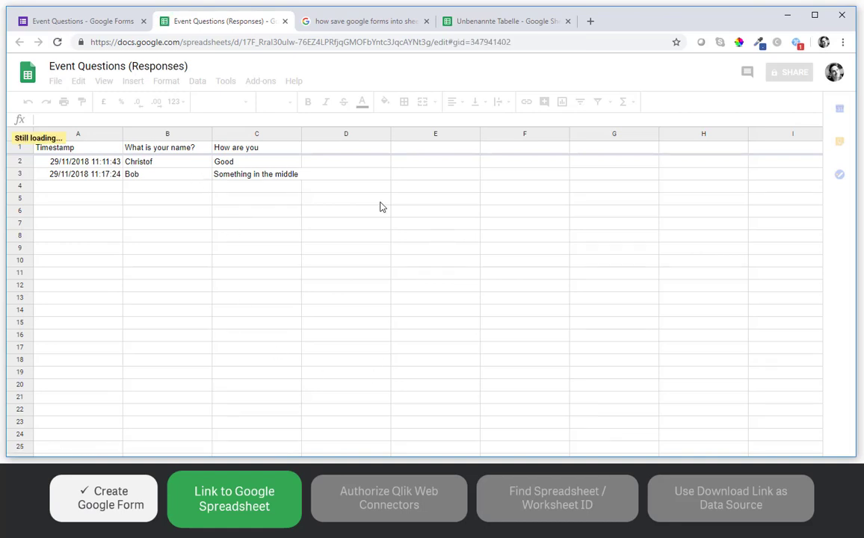
# Submit a third response answering Good via the form preview, then view the Responses sheet
pyautogui.hotkey('ctrl', 'shift', 'Tab')
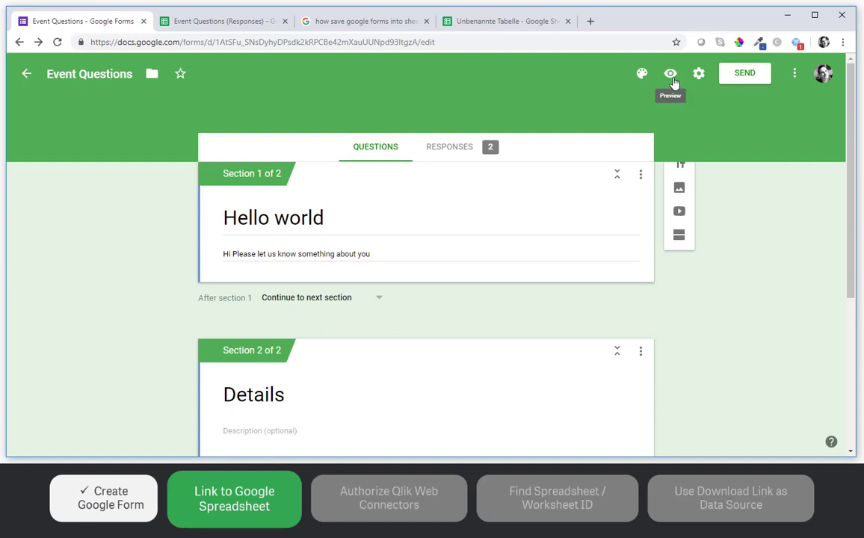
pyautogui.click(670, 75)
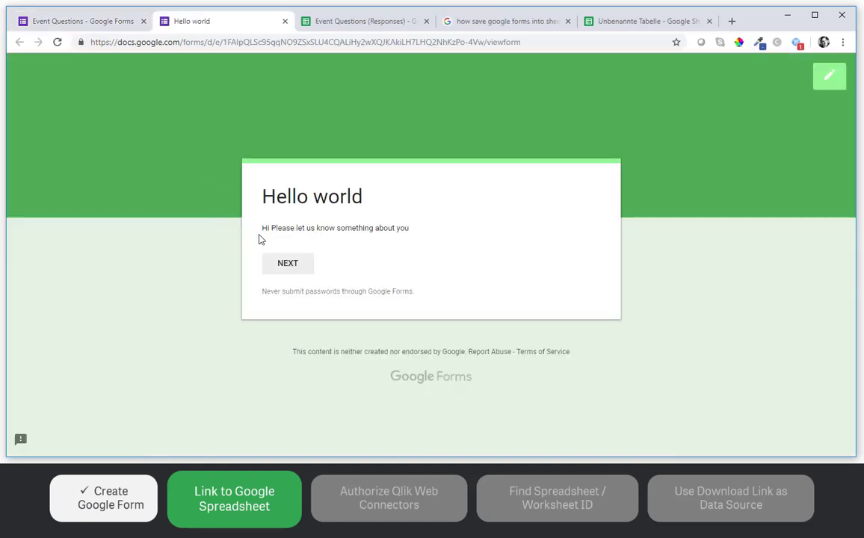
pyautogui.click(288, 266)
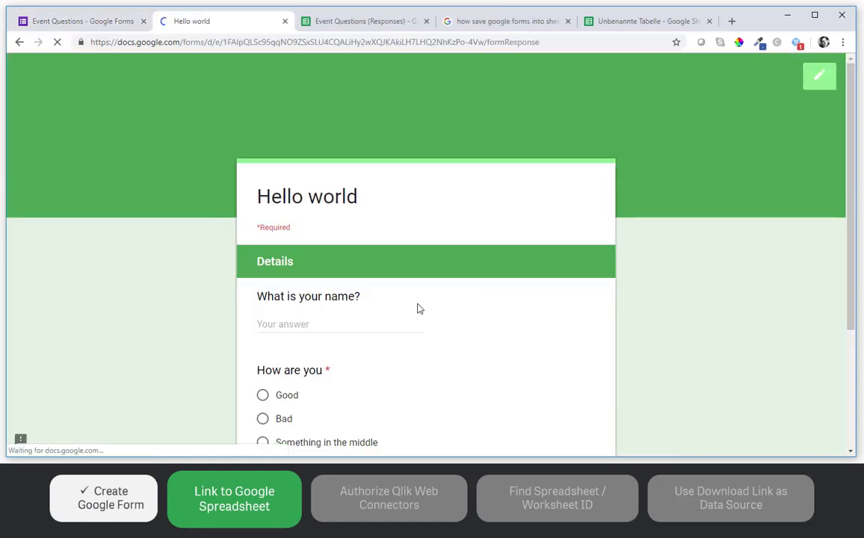
pyautogui.click(264, 325)
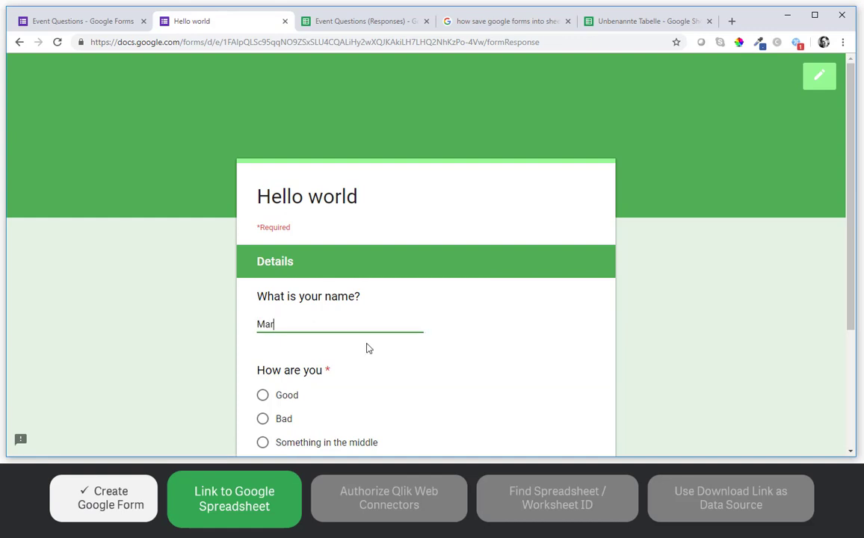
pyautogui.click(263, 395)
pyautogui.scroll(-3, 356, 343)
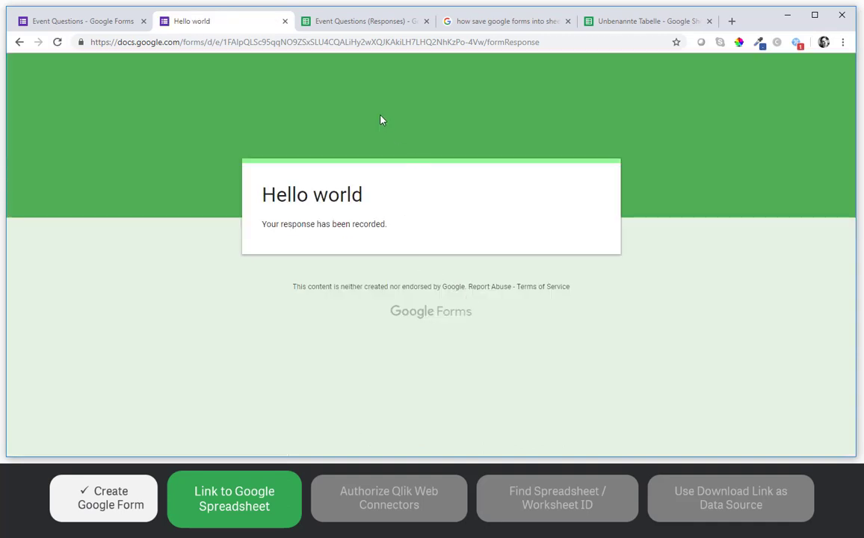
pyautogui.click(360, 23)
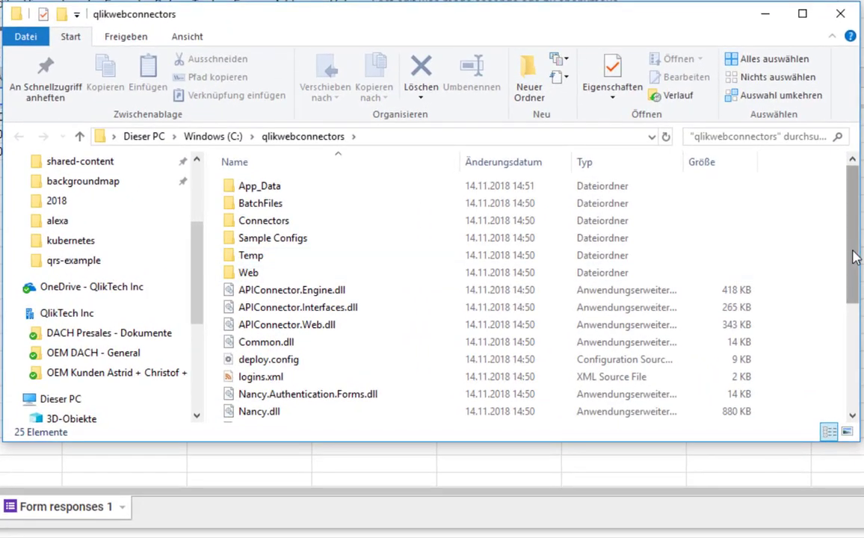
# Launch QlikWebConnectors.exe from the C:\qlikwebconnectors folder
pyautogui.moveTo(825, 252); pyautogui.dragTo(807, 409)
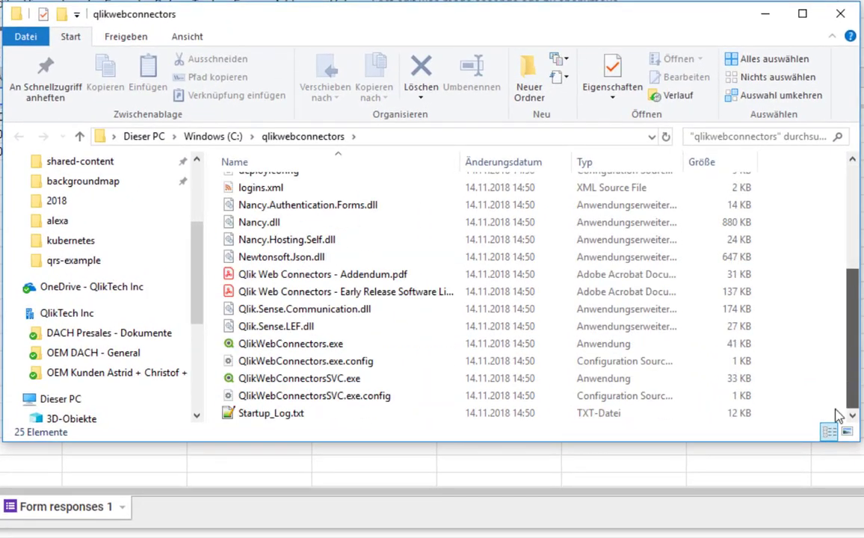
pyautogui.click(310, 346)
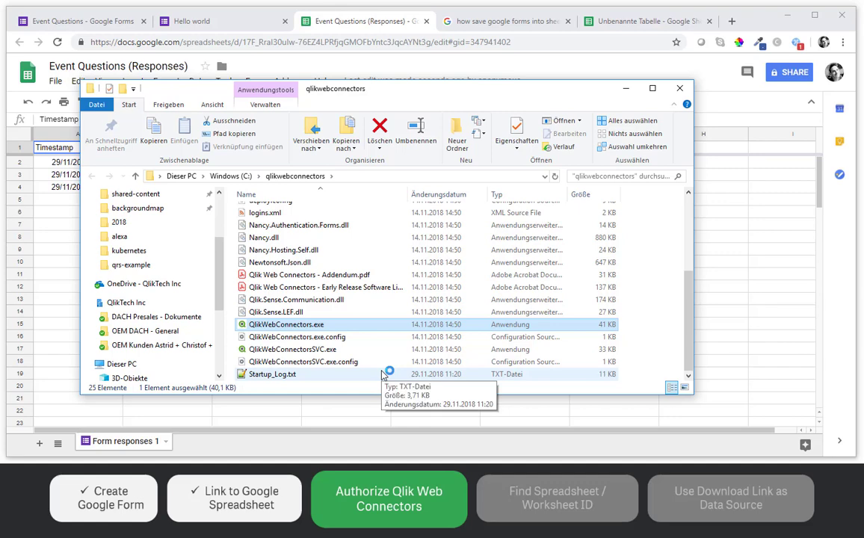
# Open the Qlik Web Connectors page at localhost:5555 in the browser
pyautogui.click(214, 43)
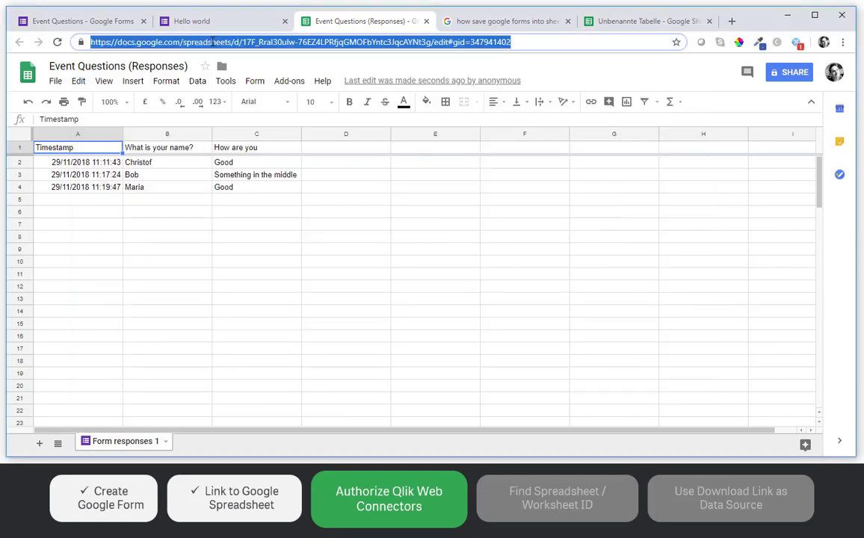
pyautogui.hotkey('ctrl', 'shift', 'Tab')
pyautogui.click(212, 42)
pyautogui.write('loc')
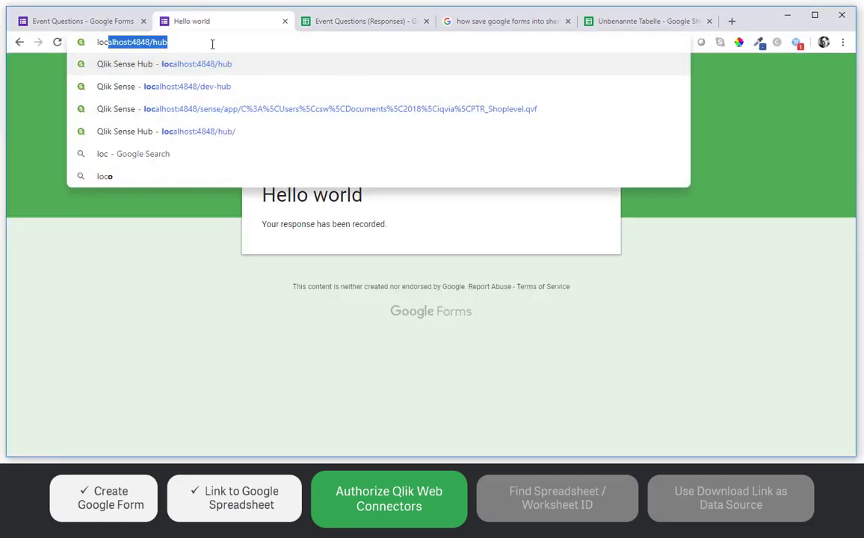
pyautogui.write('alhost:5555')
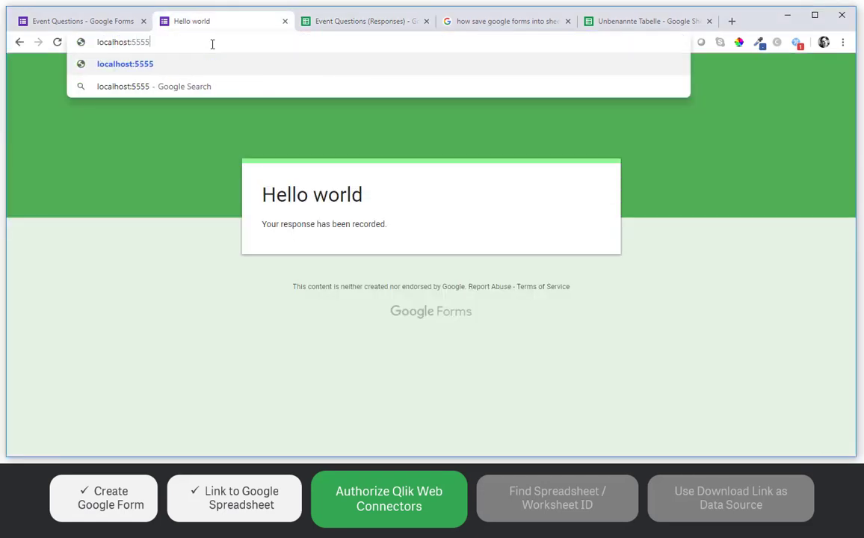
pyautogui.press('Return')
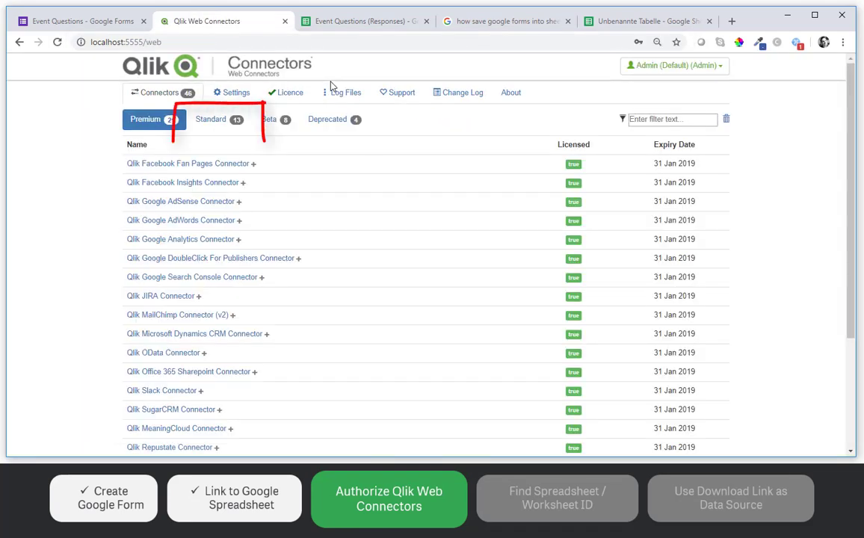
# Open the Google Drive & Spreadsheets Connector's CanAuthenticate parameters from the Standard list
pyautogui.click(210, 121)
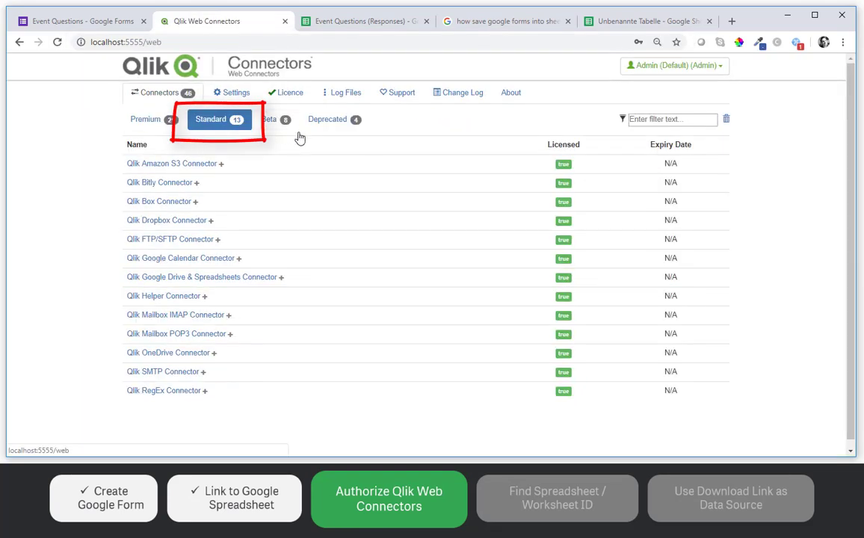
pyautogui.click(230, 285)
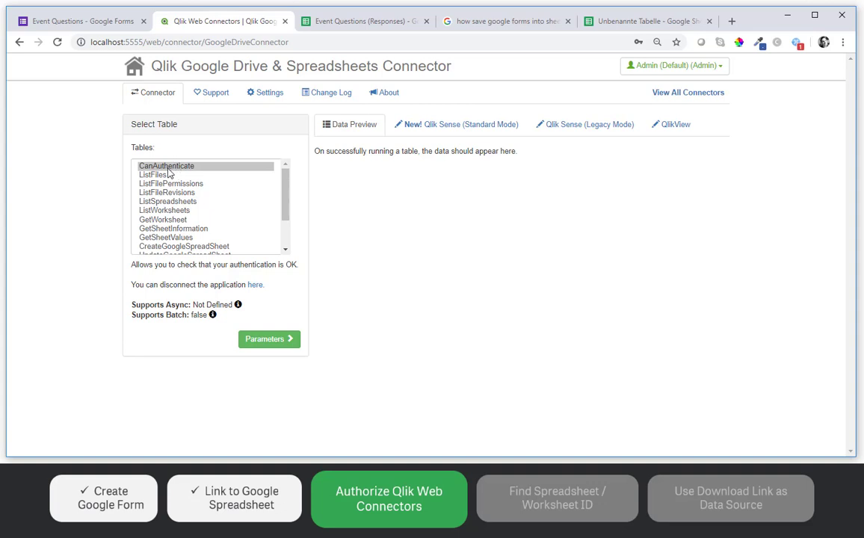
pyautogui.click(263, 341)
# Allow Qlik Web Connectors access to Google Drive and select the returned authentication code
pyautogui.click(272, 216)
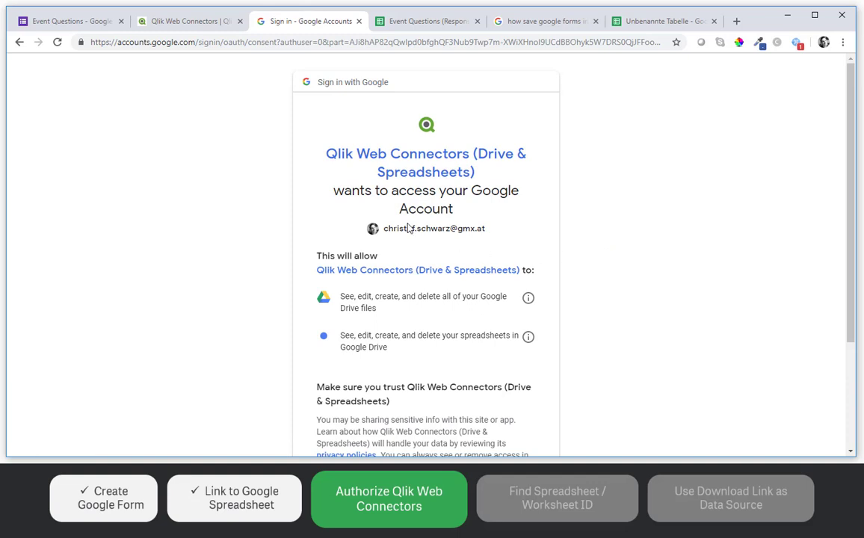
pyautogui.scroll(-3, 407, 250)
pyautogui.click(510, 407)
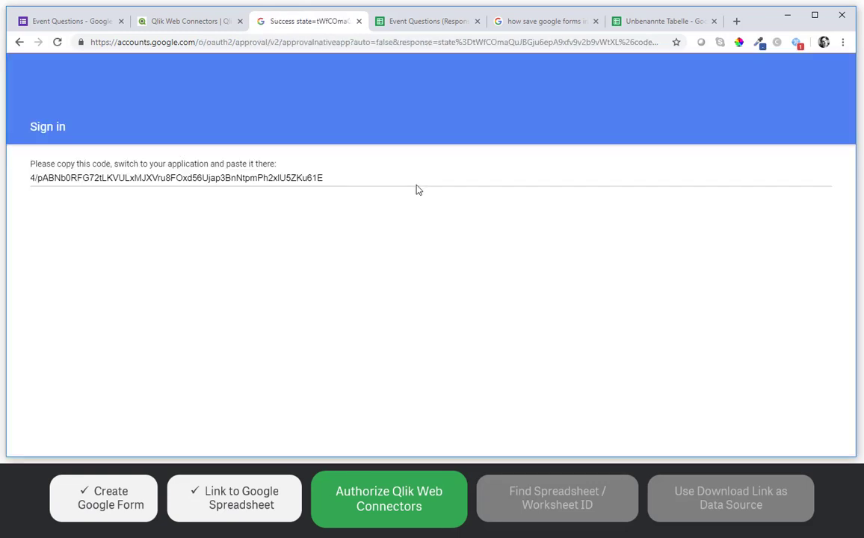
pyautogui.moveTo(323, 180); pyautogui.dragTo(32, 184)
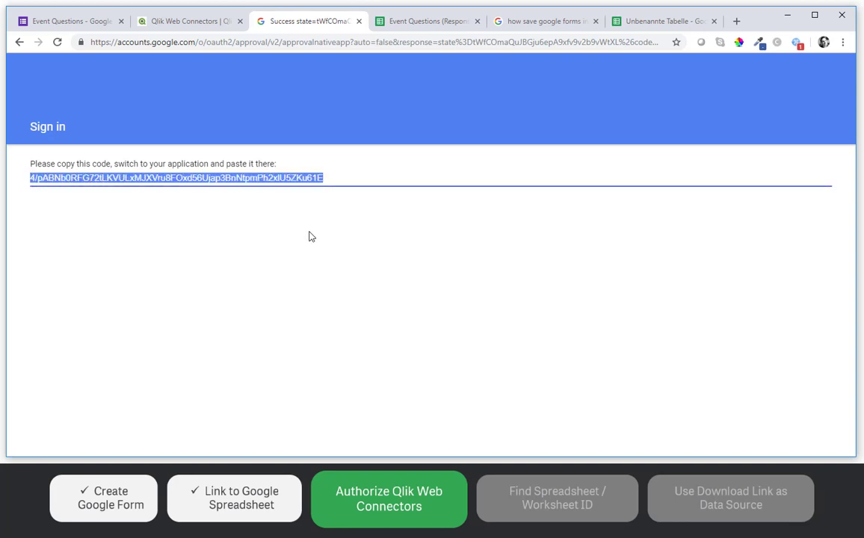
# Save the pasted authentication code as the token and run CanAuthenticate to confirm authenticated true
pyautogui.click(196, 22)
pyautogui.click(191, 207)
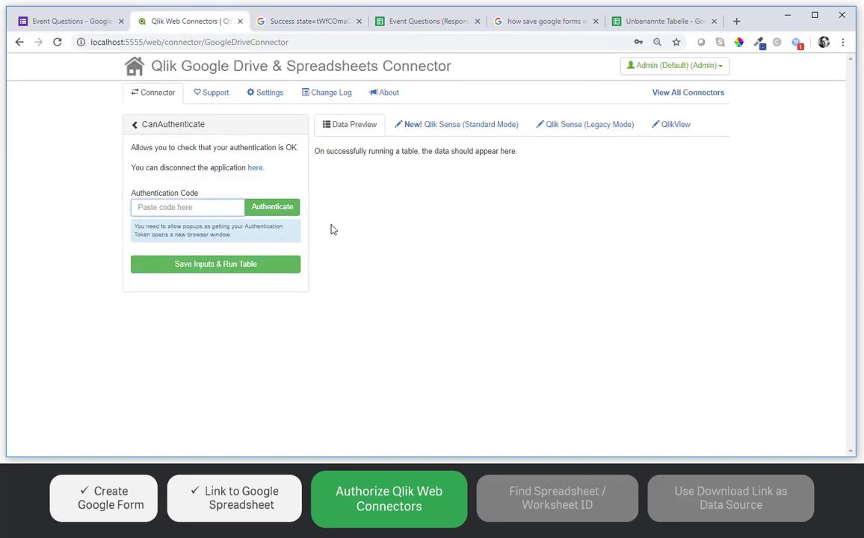
pyautogui.hotkey('ctrl', 'v')
pyautogui.click(252, 206)
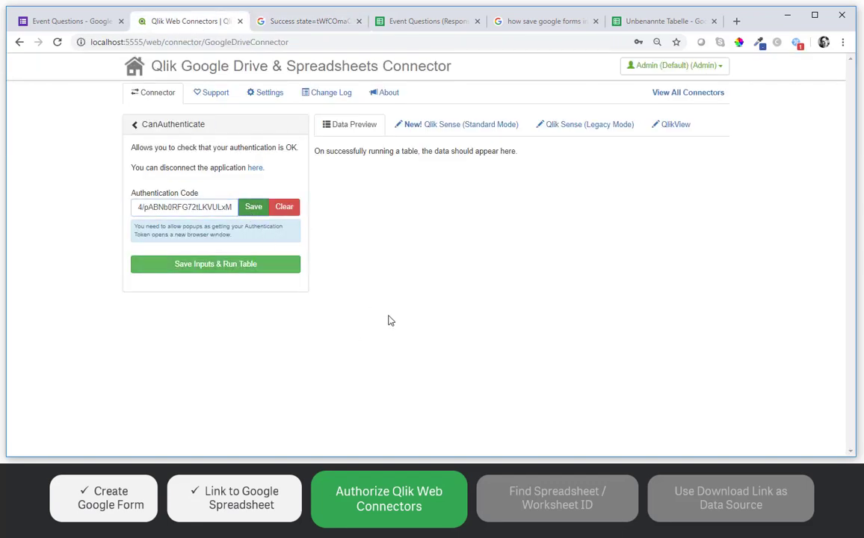
pyautogui.click(221, 273)
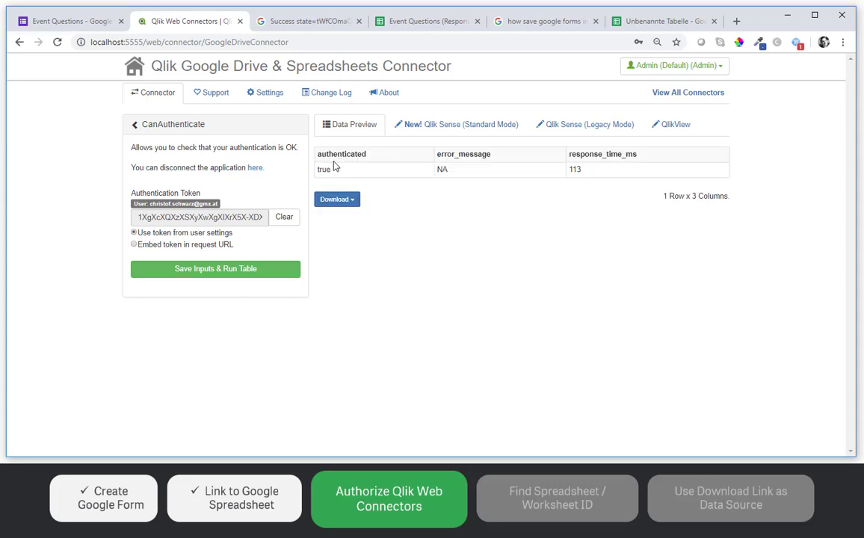
pyautogui.click(135, 125)
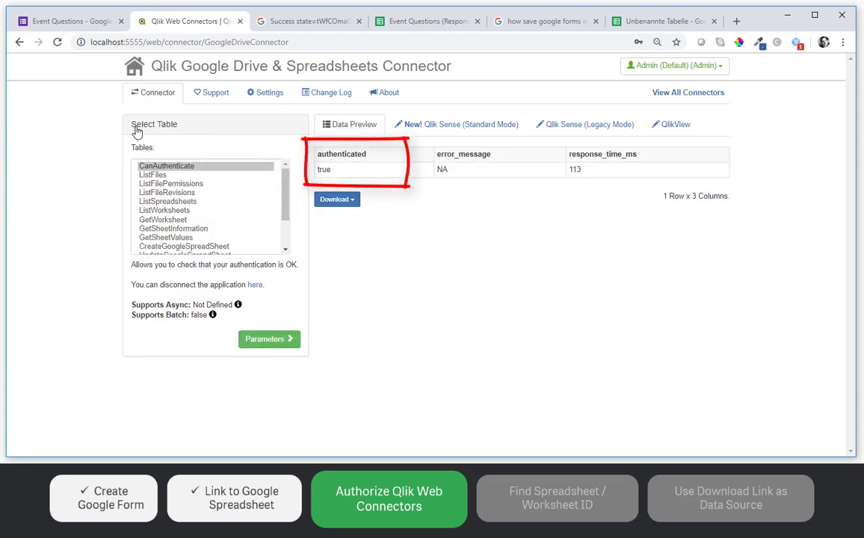
# Run ListSpreadsheets to preview 5 spreadsheets and select the Event Questions (Responses) key
pyautogui.click(167, 201)
pyautogui.click(267, 322)
pyautogui.click(230, 250)
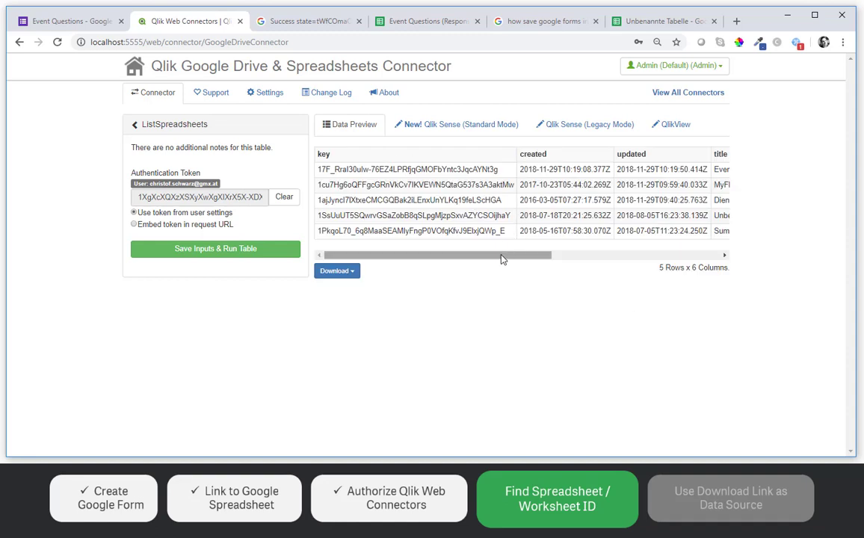
pyautogui.moveTo(502, 258); pyautogui.dragTo(606, 270)
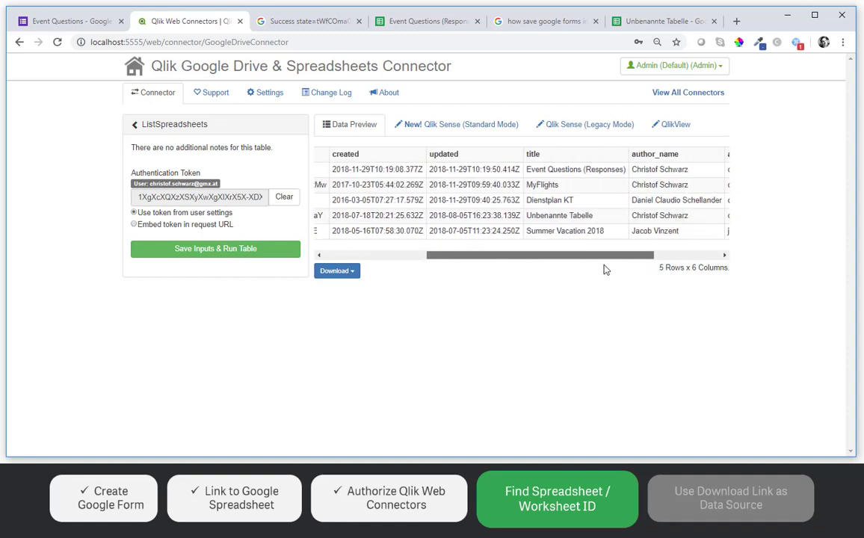
pyautogui.moveTo(596, 254); pyautogui.dragTo(457, 264)
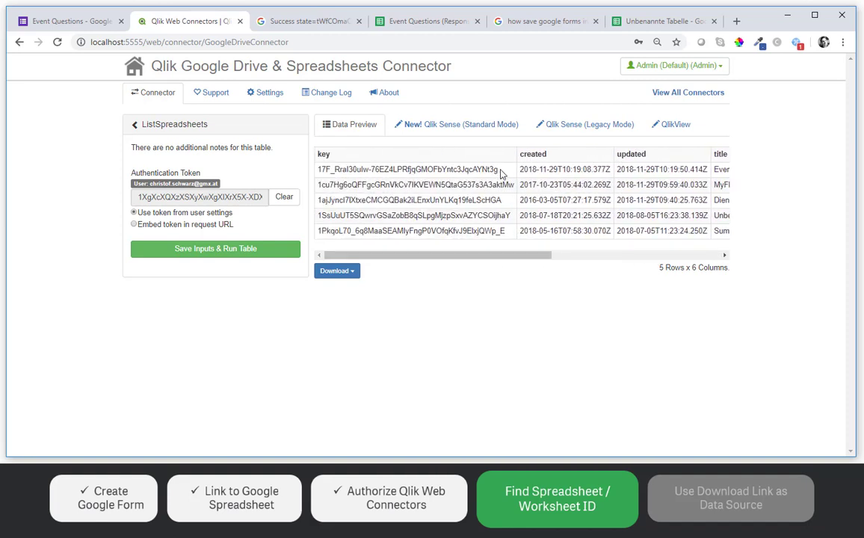
pyautogui.moveTo(496, 171); pyautogui.dragTo(319, 173)
pyautogui.hotkey('ctrl', 'c')
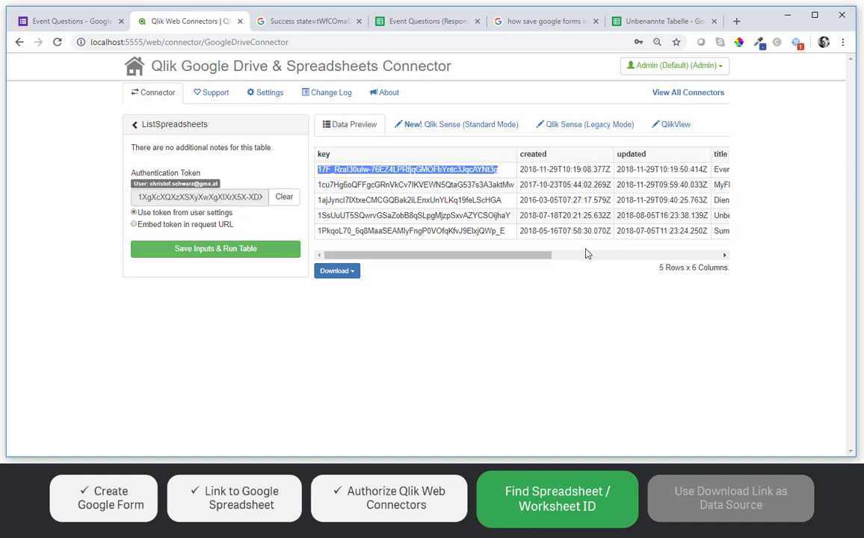
pyautogui.click(133, 125)
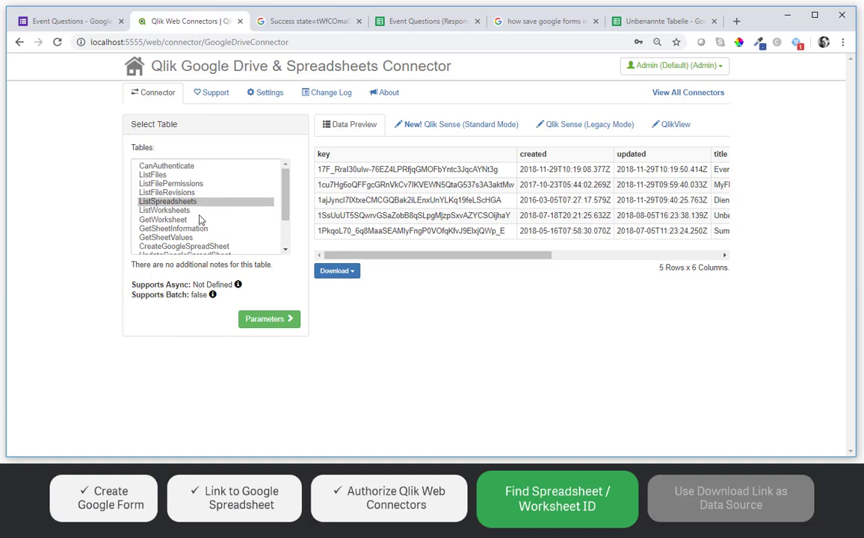
# Run the ListWorksheets table with the pasted spreadsheet key to list the spreadsheet's worksheets
pyautogui.click(199, 219)
pyautogui.click(179, 211)
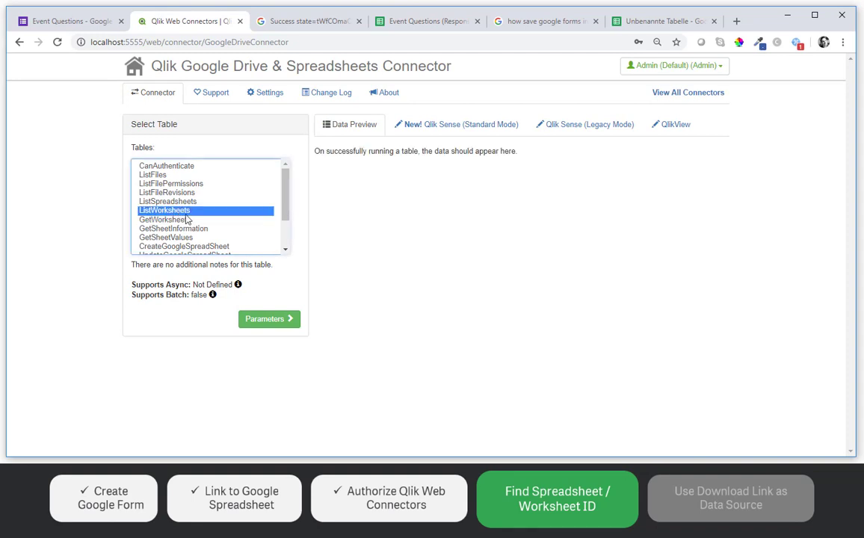
pyautogui.click(269, 316)
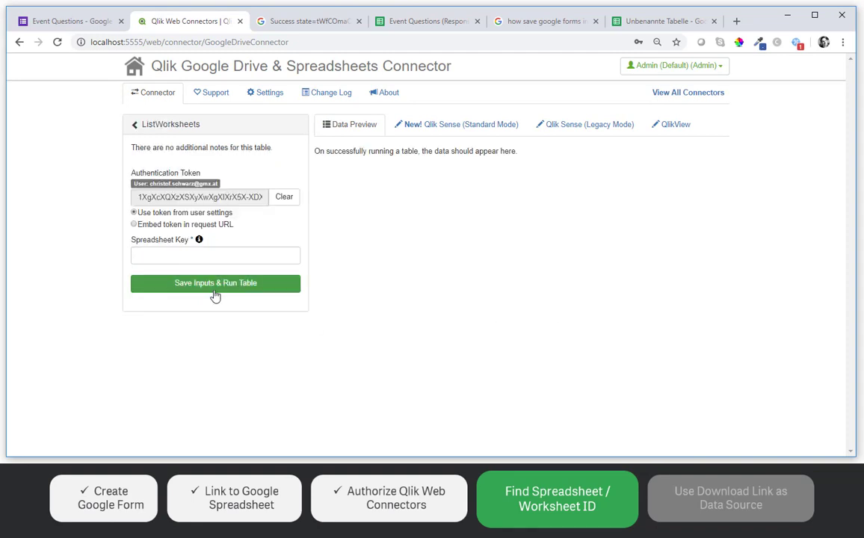
pyautogui.click(222, 266)
pyautogui.hotkey('ctrl', 'v')
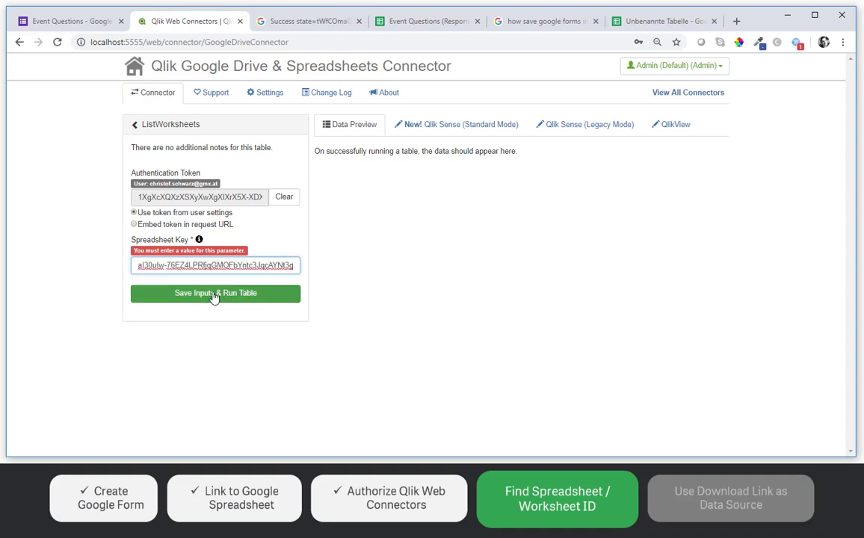
pyautogui.click(222, 293)
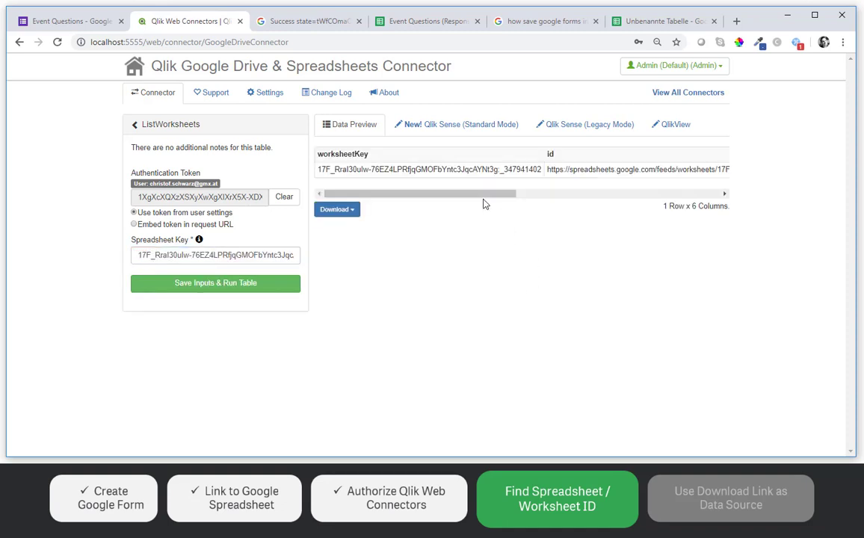
# Select the worksheetKey value of the Form responses 1 worksheet for copying
pyautogui.moveTo(481, 200); pyautogui.dragTo(646, 186)
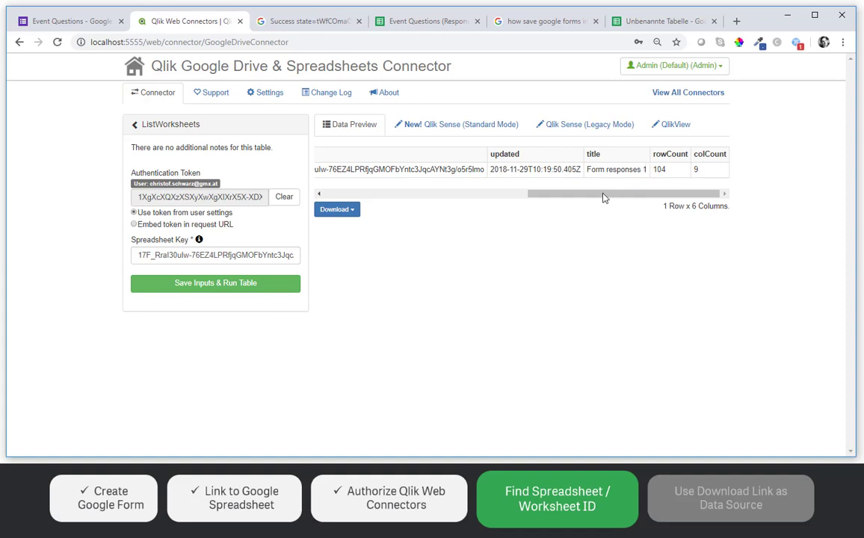
pyautogui.moveTo(591, 194); pyautogui.dragTo(361, 199)
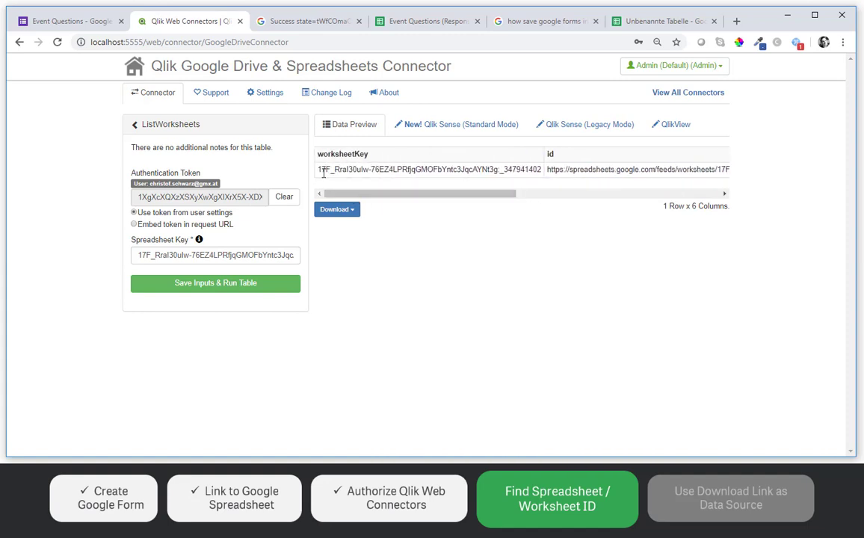
pyautogui.moveTo(319, 170); pyautogui.dragTo(541, 172)
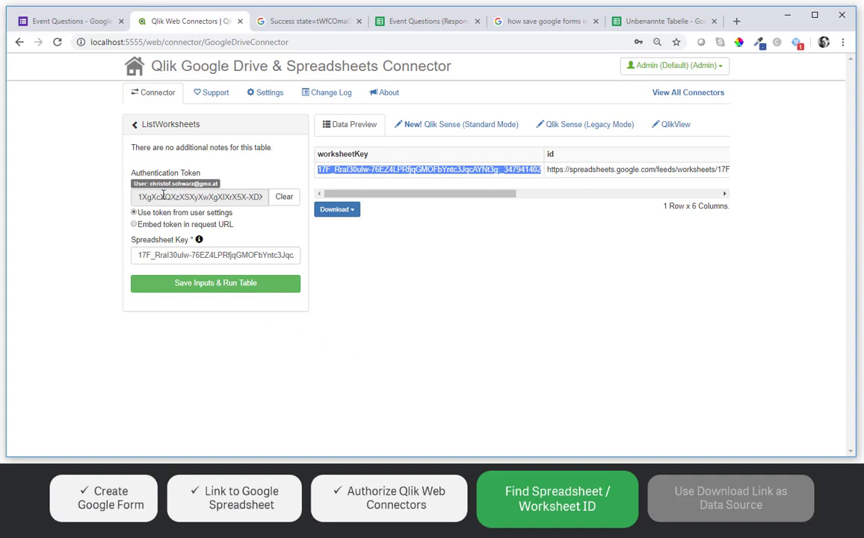
# Run GetWorksheet with the copied worksheet key, previewing the three form responses
pyautogui.click(135, 125)
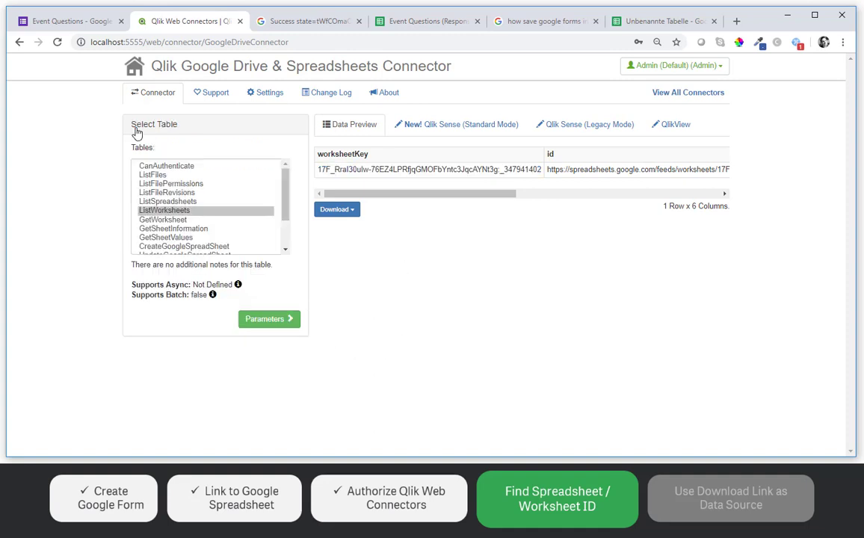
pyautogui.click(164, 220)
pyautogui.click(268, 322)
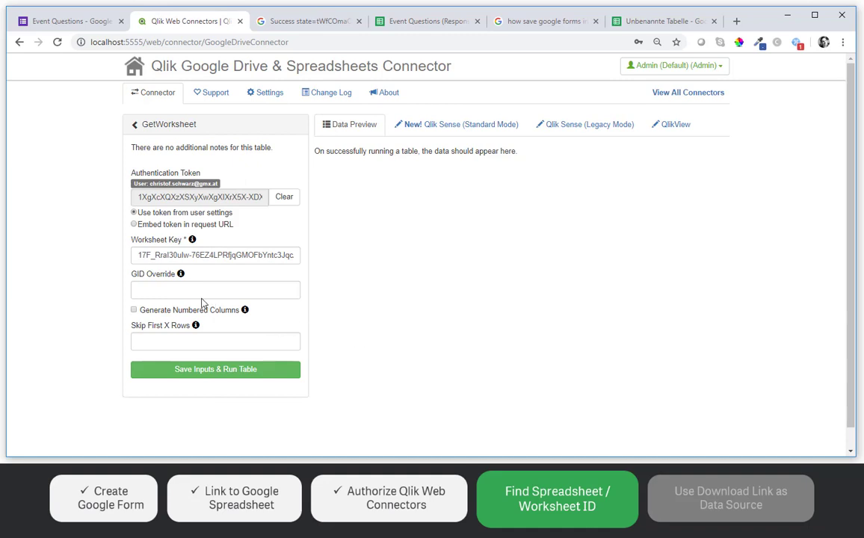
pyautogui.click(147, 255)
pyautogui.hotkey('ctrl', 'a')
pyautogui.press('BackSpace')
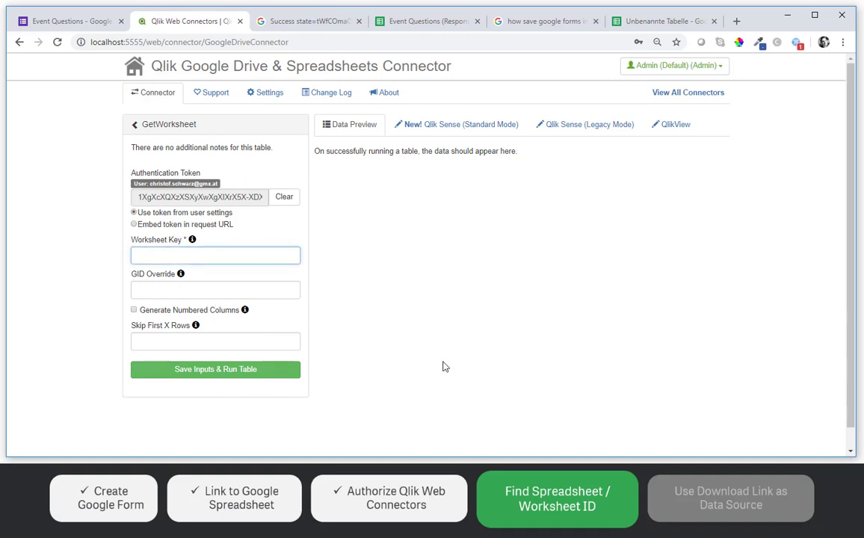
pyautogui.hotkey('ctrl', 'v')
pyautogui.click(215, 370)
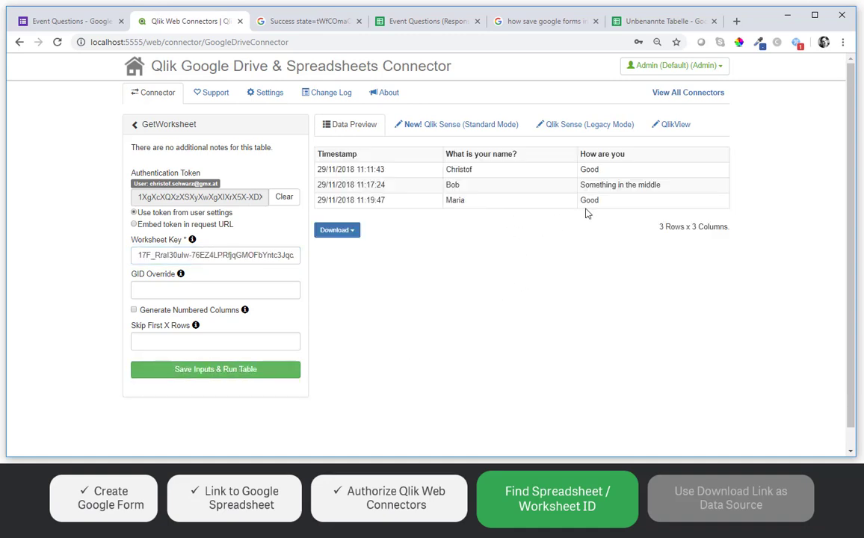
# Copy the TSV download link address and switch to the Qlik Sense hub
pyautogui.click(358, 232)
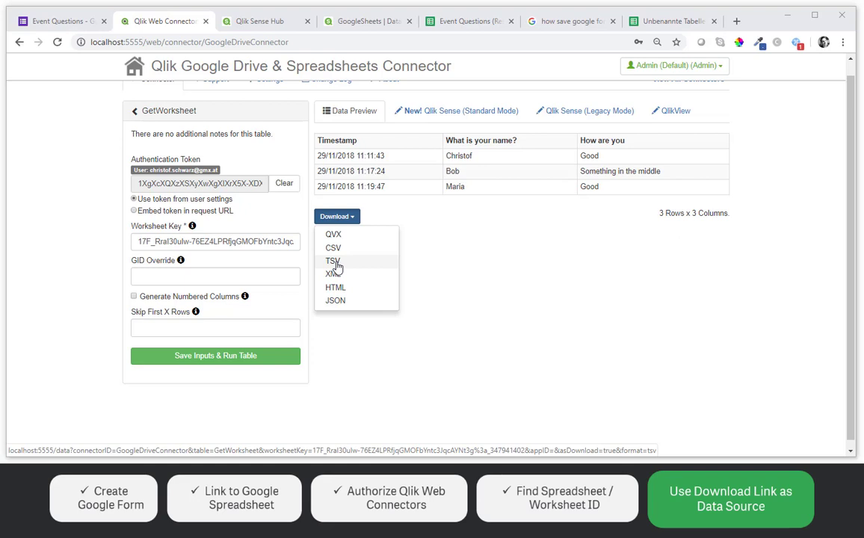
pyautogui.rightClick(336, 267)
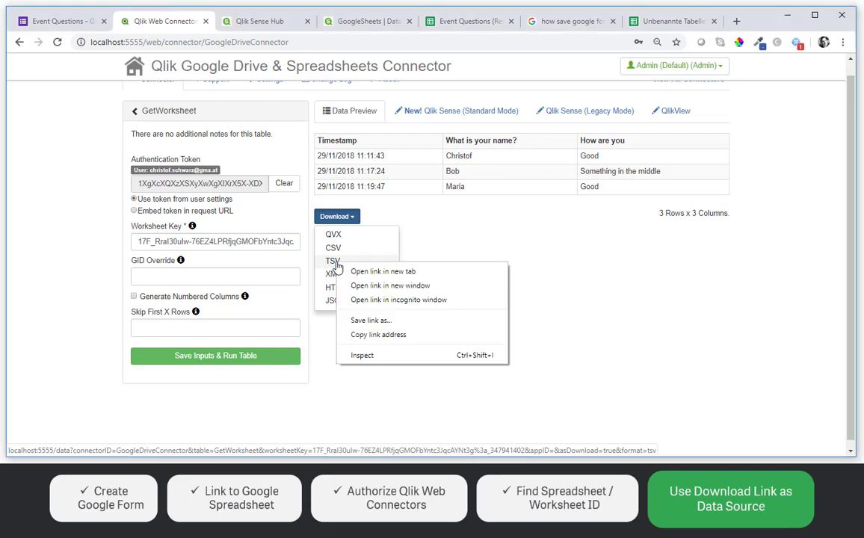
pyautogui.click(384, 340)
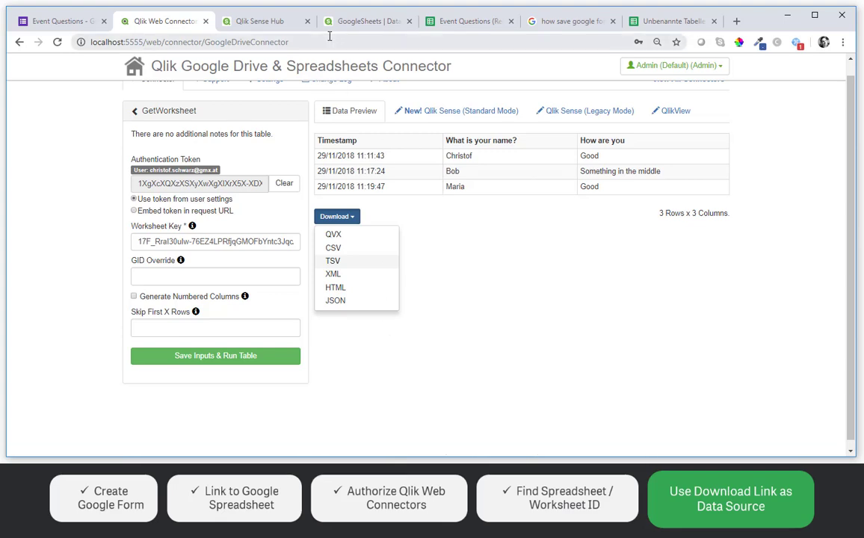
pyautogui.click(283, 23)
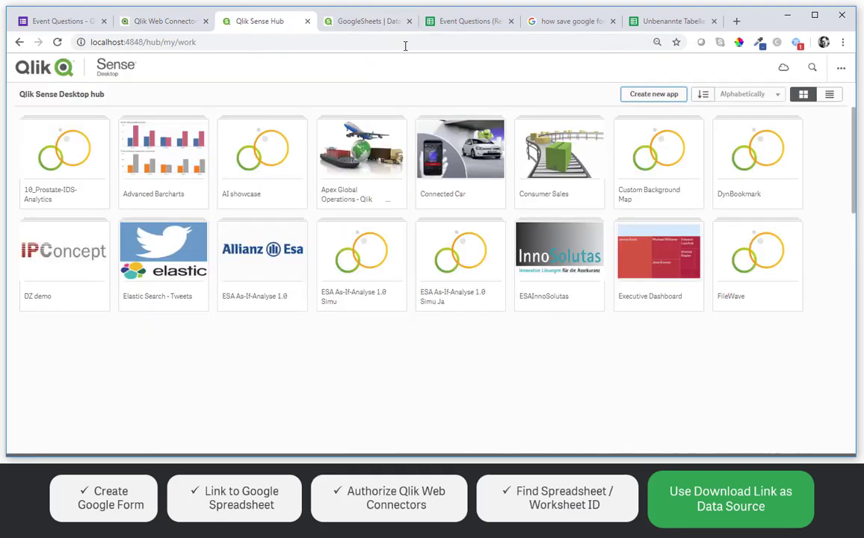
# Create and open the Gsheet app, then start adding data from files and other sources
pyautogui.click(653, 94)
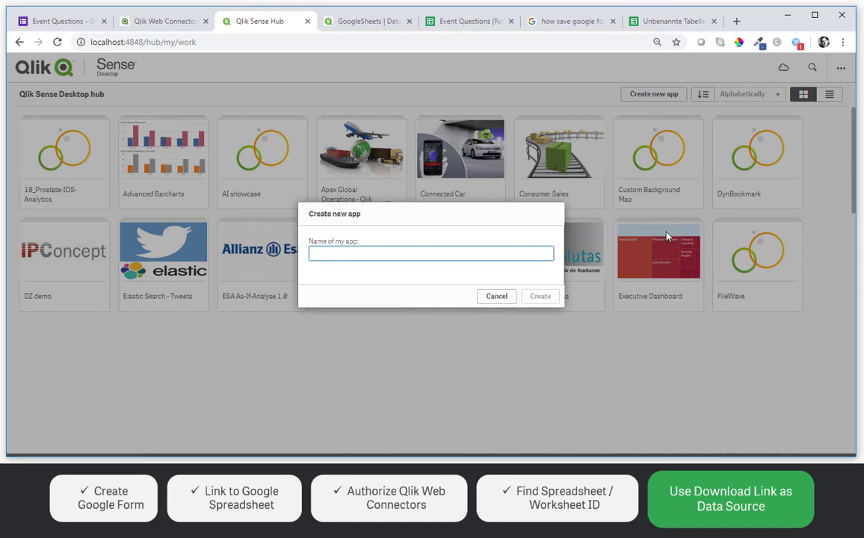
pyautogui.write('Gsheet')
pyautogui.press('Return')
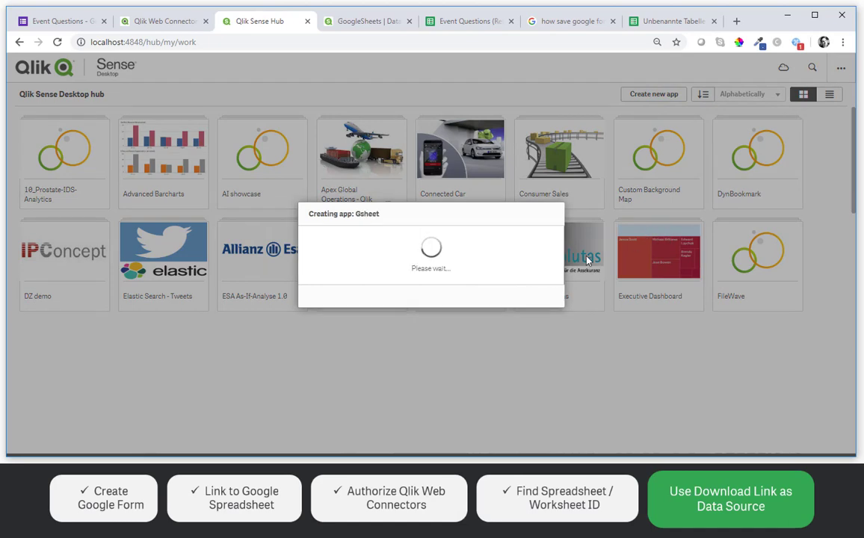
pyautogui.click(447, 262)
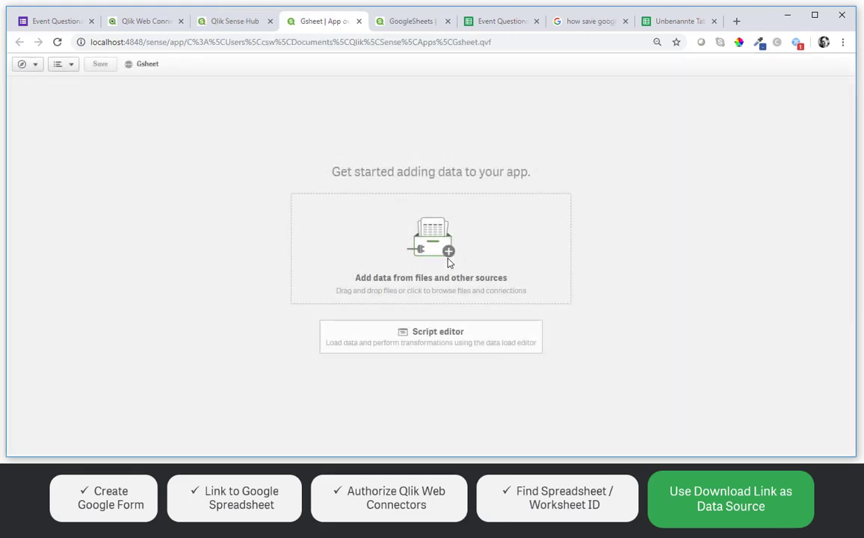
pyautogui.click(448, 263)
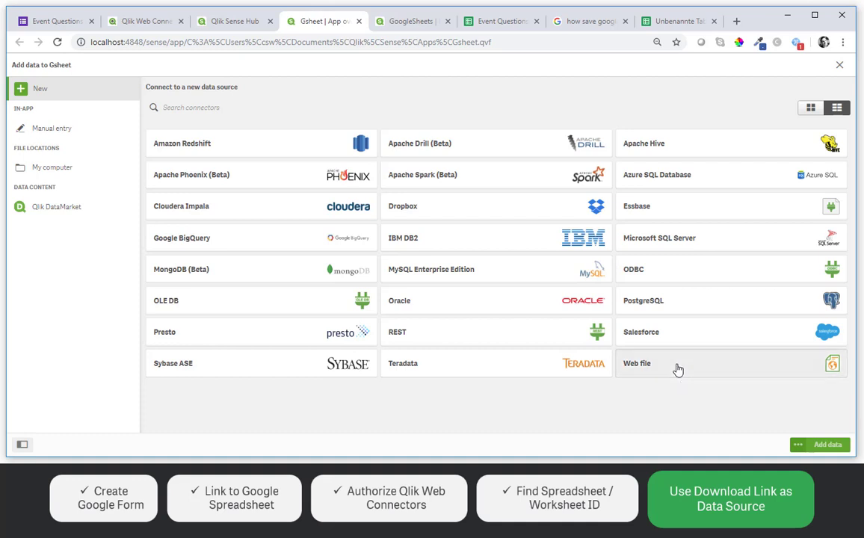
# Create a GoogleSheet web file connection from the pasted TSV download link
pyautogui.click(621, 365)
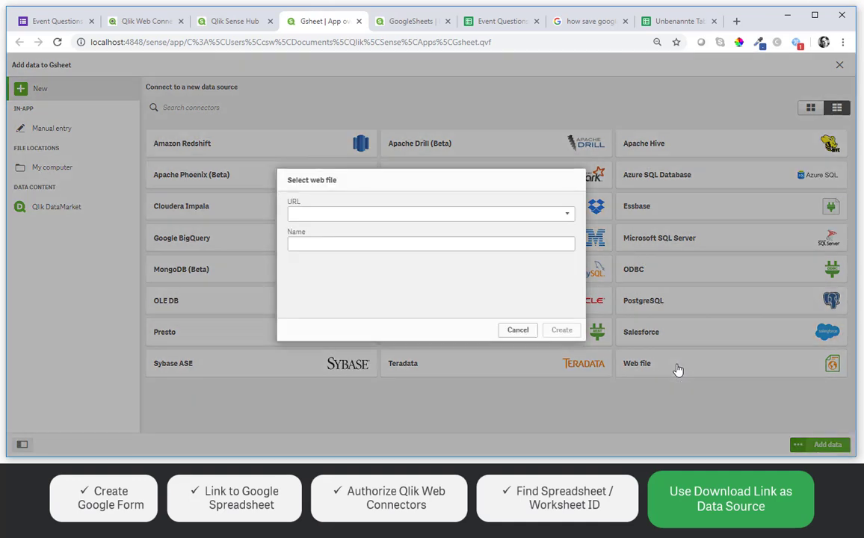
pyautogui.click(323, 213)
pyautogui.hotkey('ctrl', 'v')
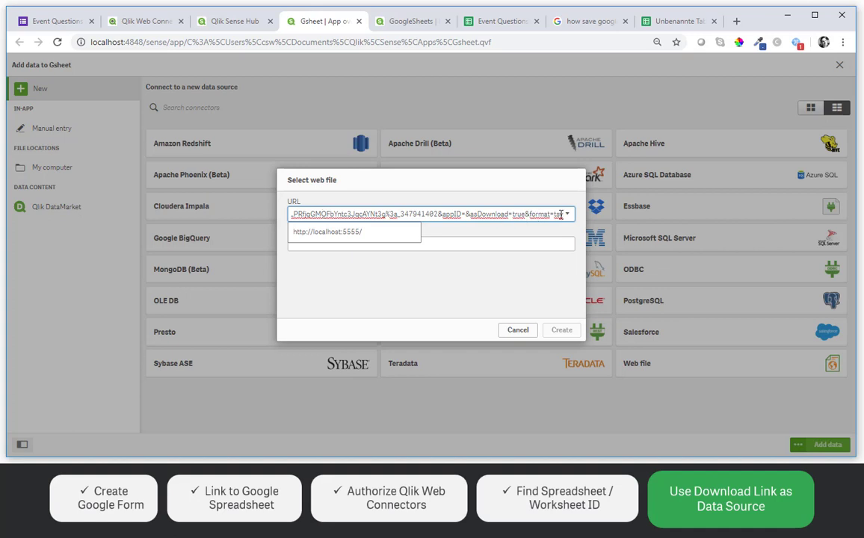
pyautogui.press('Tab')
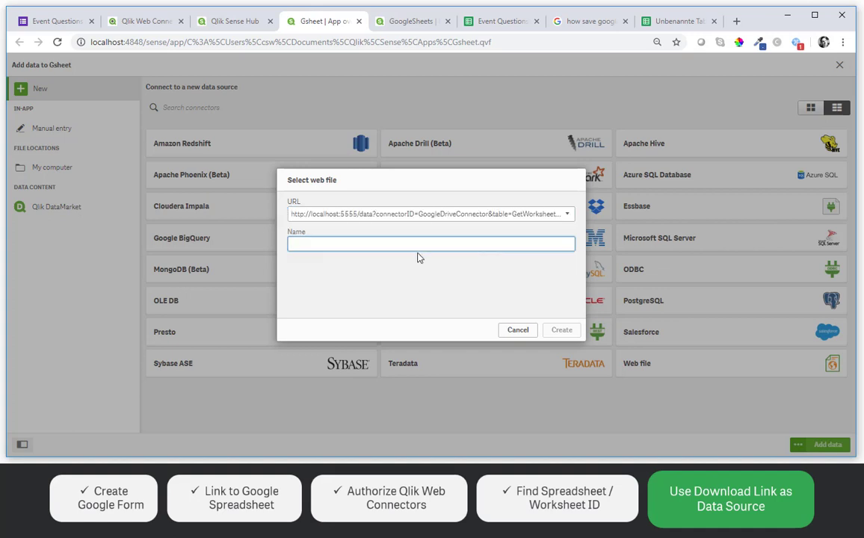
pyautogui.write('Google Sheet')
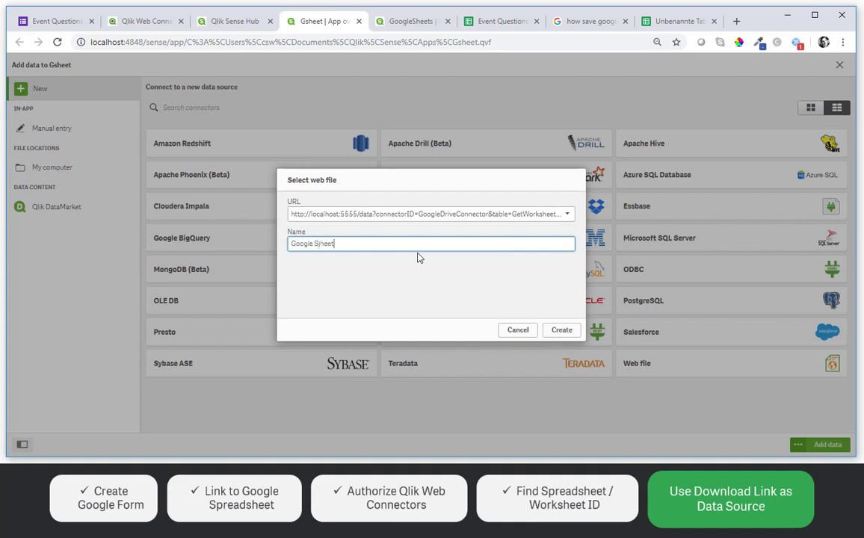
pyautogui.click(570, 330)
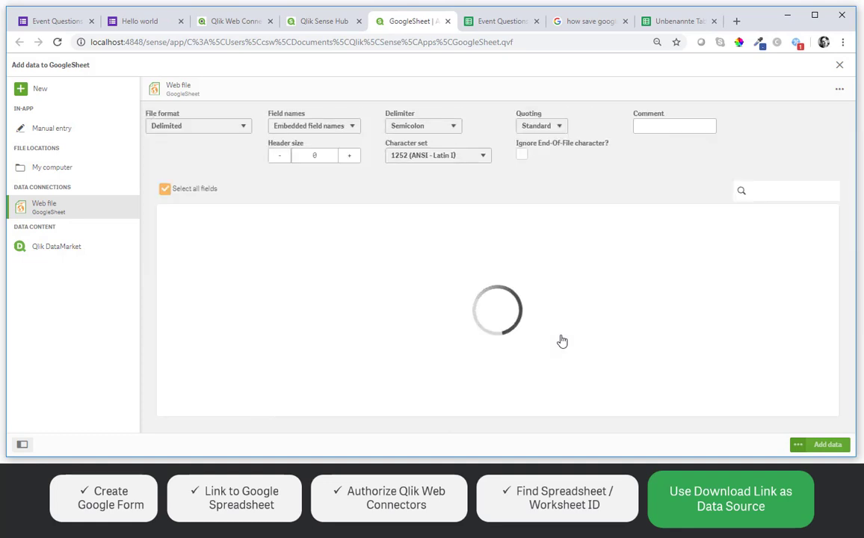
# Set the file's delimiter to Tab and character set to 65001 (UTF-8)
pyautogui.click(447, 132)
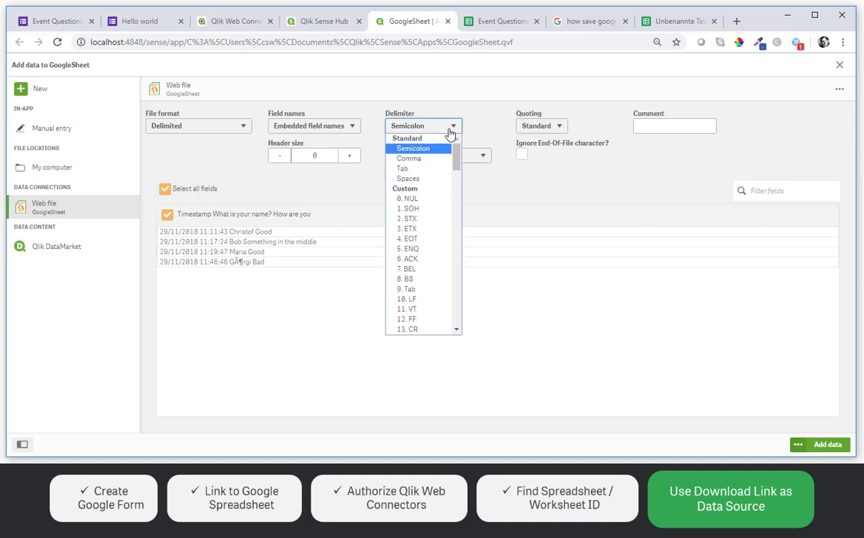
pyautogui.click(420, 167)
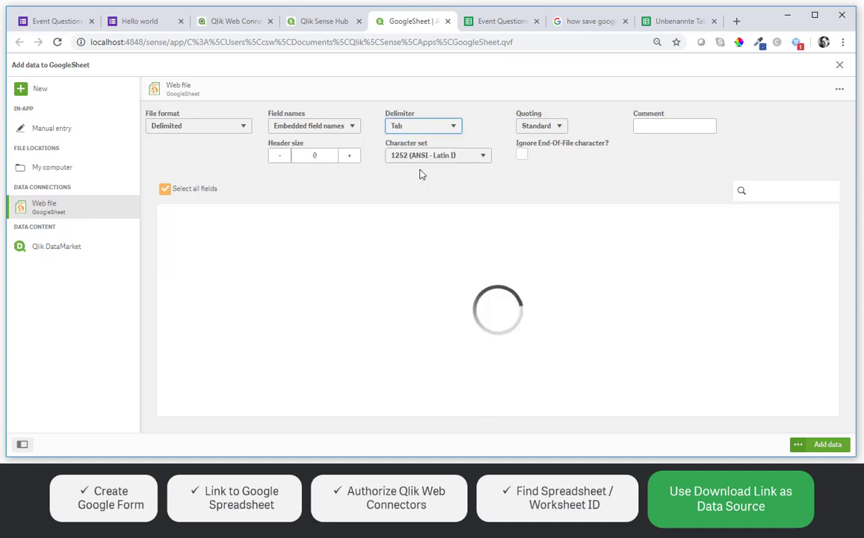
pyautogui.click(483, 159)
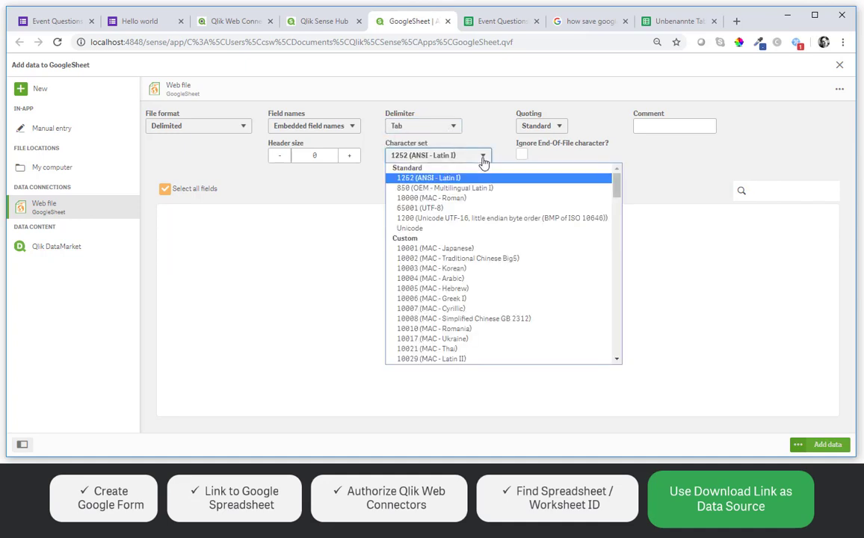
pyautogui.click(443, 209)
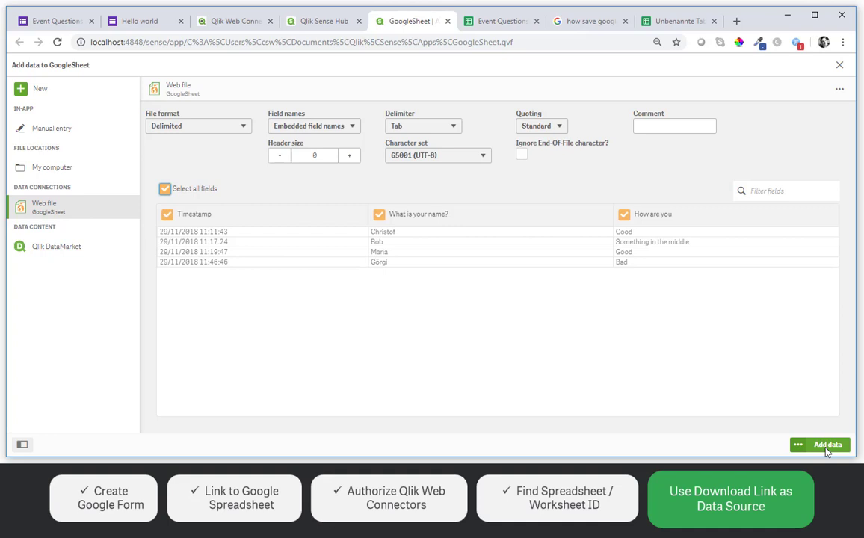
# Add the previewed responses to the app, turn off Insights, and edit My new sheet
pyautogui.click(827, 450)
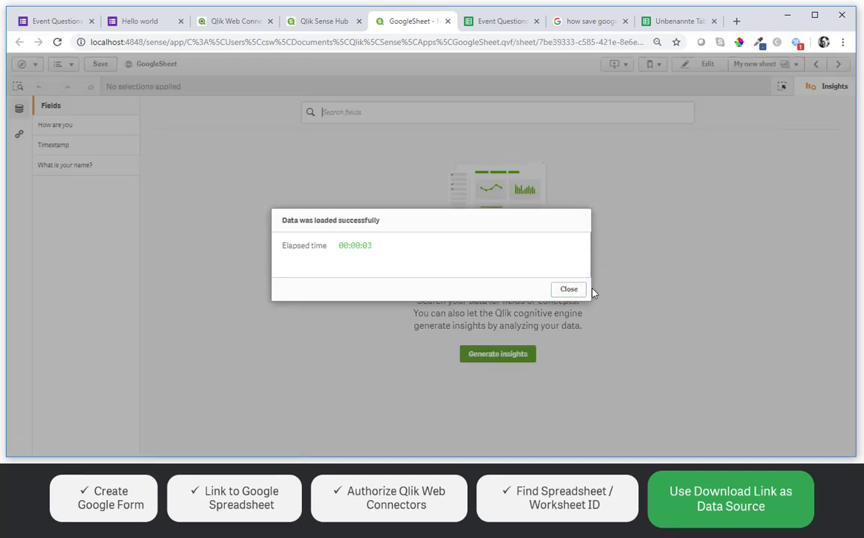
pyautogui.click(569, 290)
pyautogui.click(826, 88)
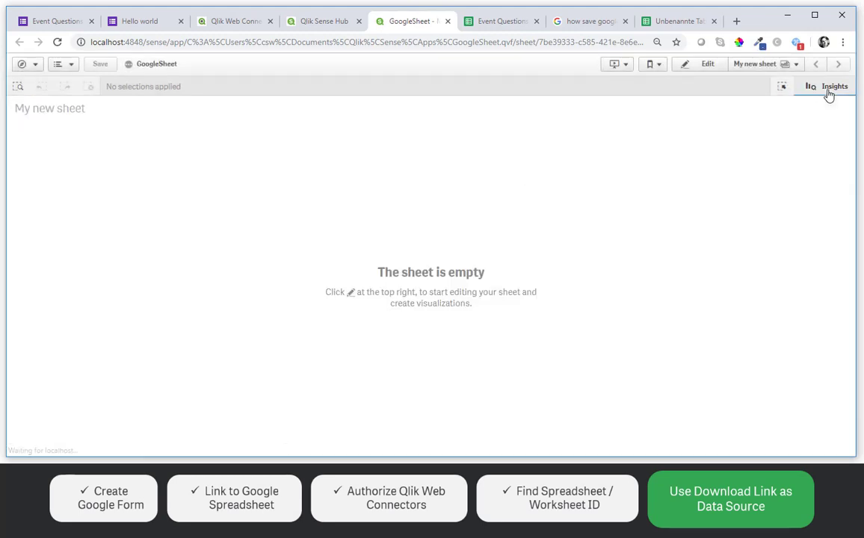
pyautogui.click(684, 67)
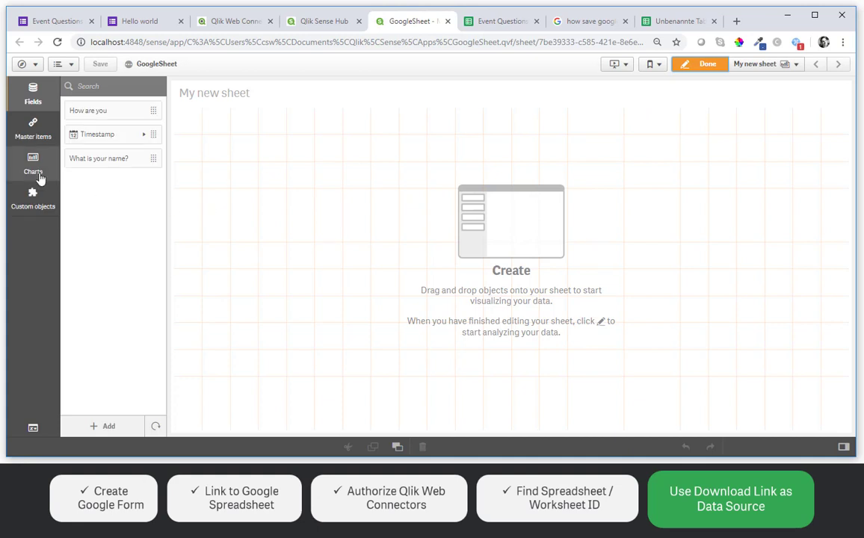
# Place a table with Timestamp, How are you and What is your name? columns
pyautogui.click(37, 173)
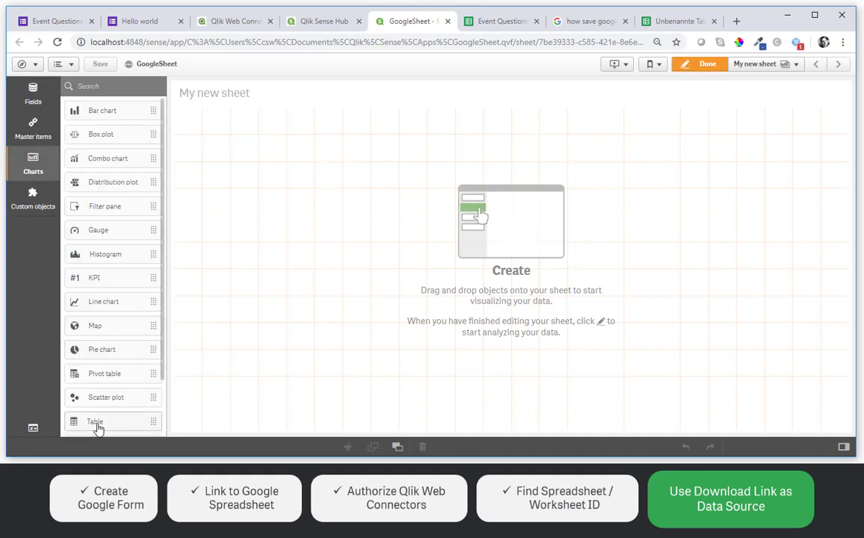
pyautogui.moveTo(102, 430); pyautogui.dragTo(550, 349)
pyautogui.click(789, 153)
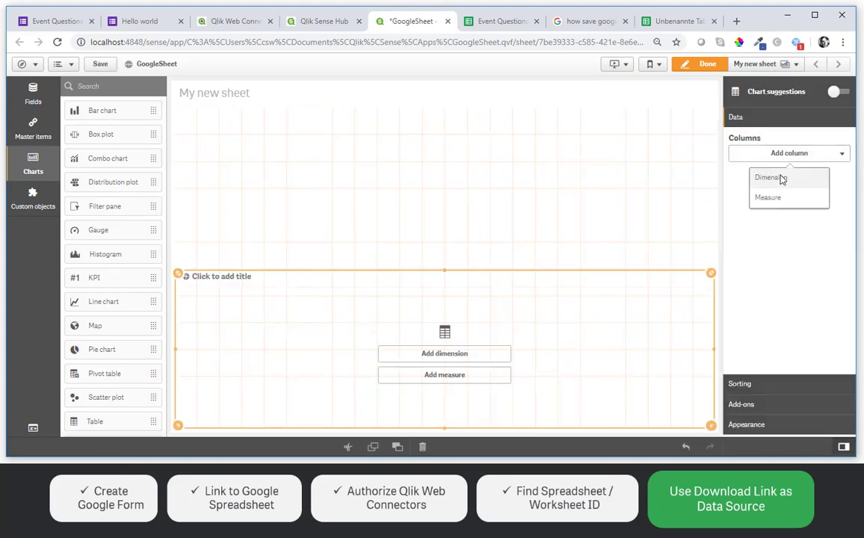
pyautogui.click(781, 178)
pyautogui.click(781, 177)
pyautogui.click(789, 177)
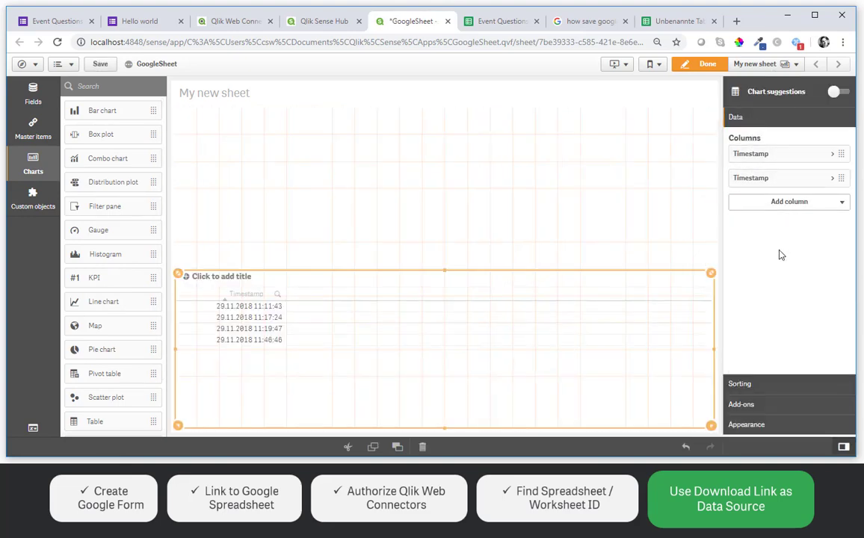
pyautogui.click(770, 201)
pyautogui.click(770, 200)
pyautogui.click(785, 226)
pyautogui.click(783, 239)
pyautogui.click(831, 179)
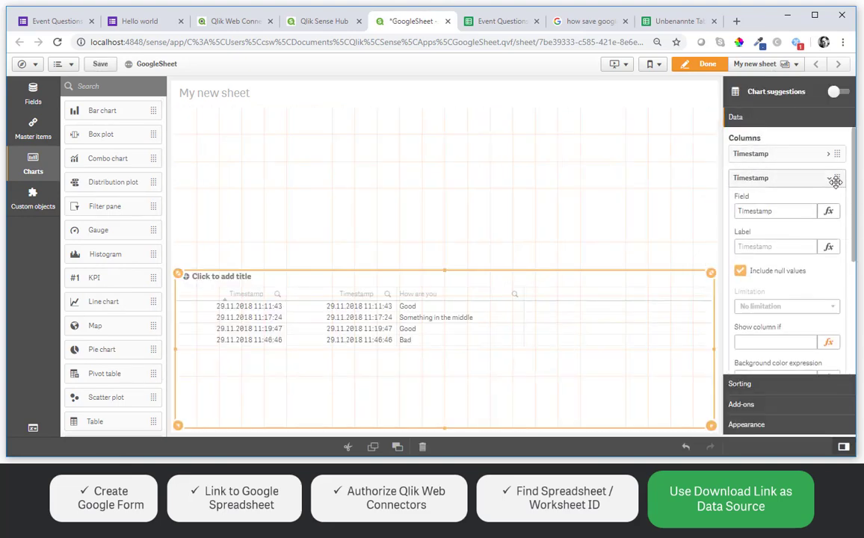
pyautogui.moveTo(835, 180); pyautogui.dragTo(642, 164)
pyautogui.click(745, 204)
pyautogui.scroll(-5, 748, 314)
pyautogui.click(748, 361)
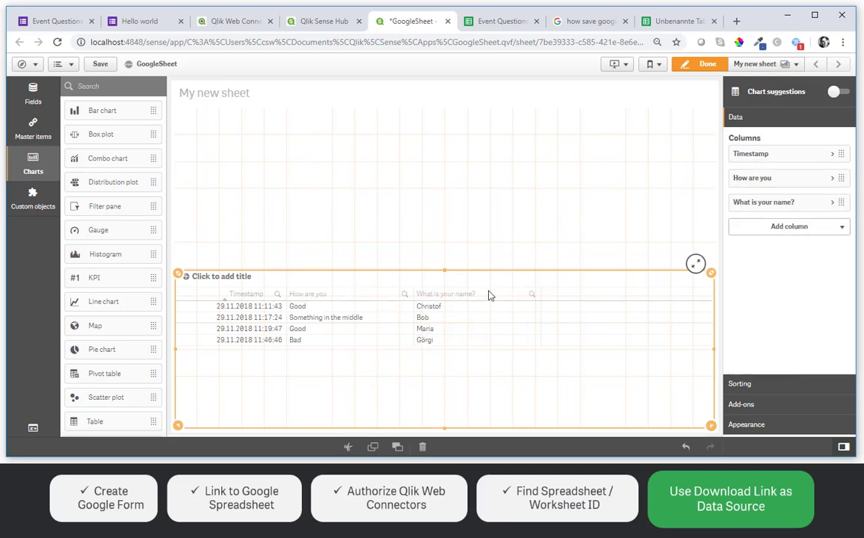
# Add a small top-left KPI showing Count([How are you]) = 4
pyautogui.click(28, 101)
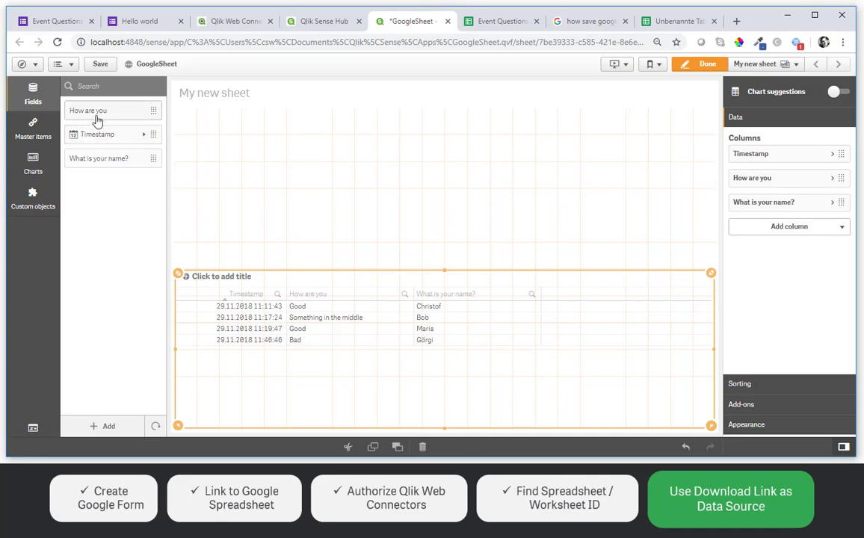
pyautogui.moveTo(97, 119); pyautogui.dragTo(257, 139)
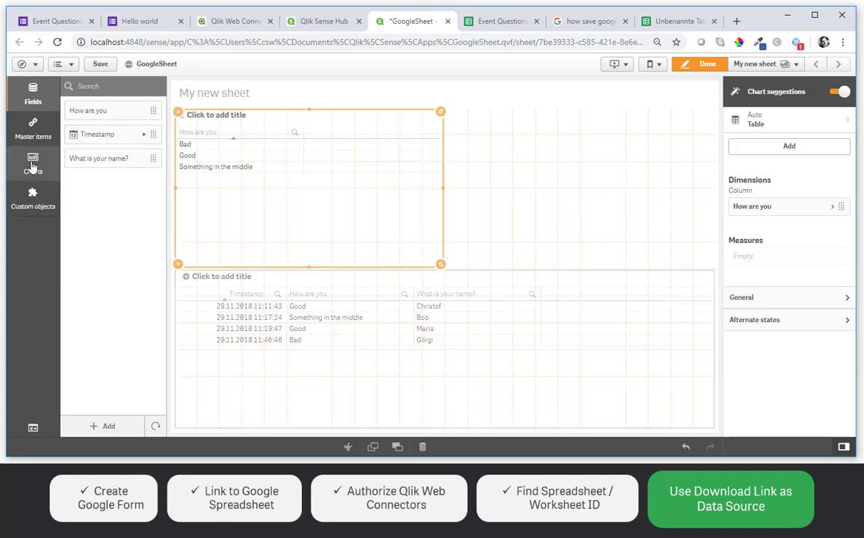
pyautogui.click(33, 166)
pyautogui.moveTo(94, 277); pyautogui.dragTo(315, 190)
pyautogui.click(314, 189)
pyautogui.click(329, 204)
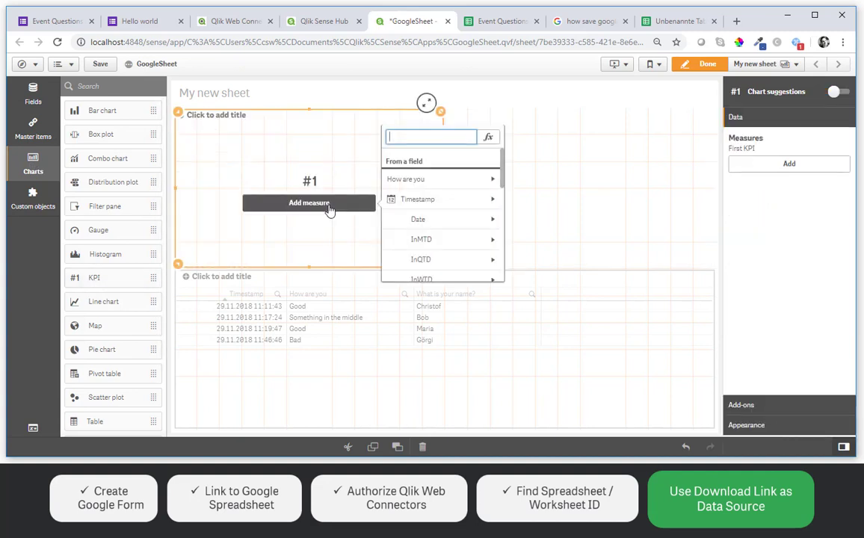
pyautogui.click(484, 182)
pyautogui.click(437, 196)
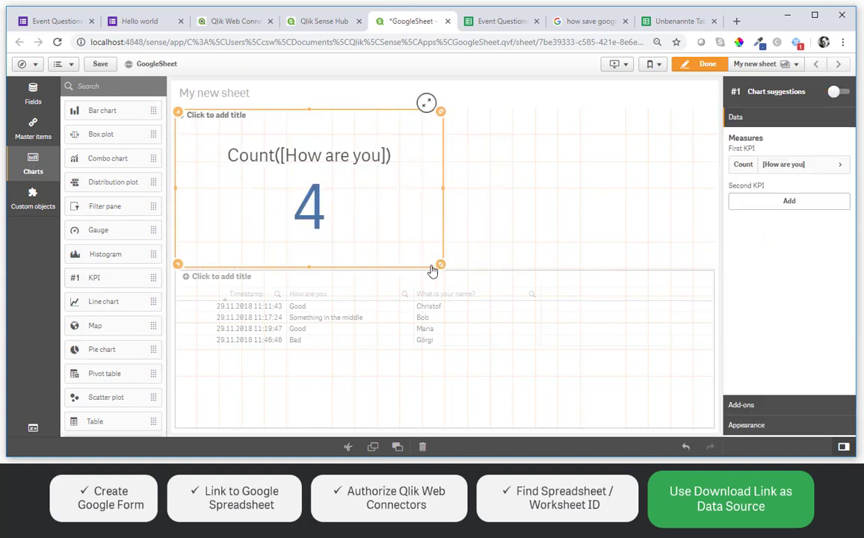
pyautogui.moveTo(439, 265); pyautogui.dragTo(348, 160)
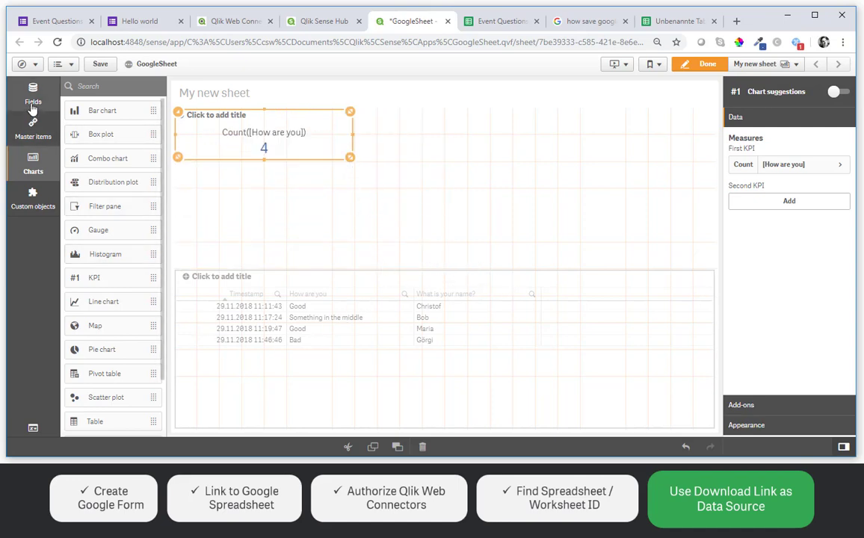
pyautogui.click(74, 22)
# Submit a Hello world form response with a name entered and Good selected
pyautogui.click(669, 72)
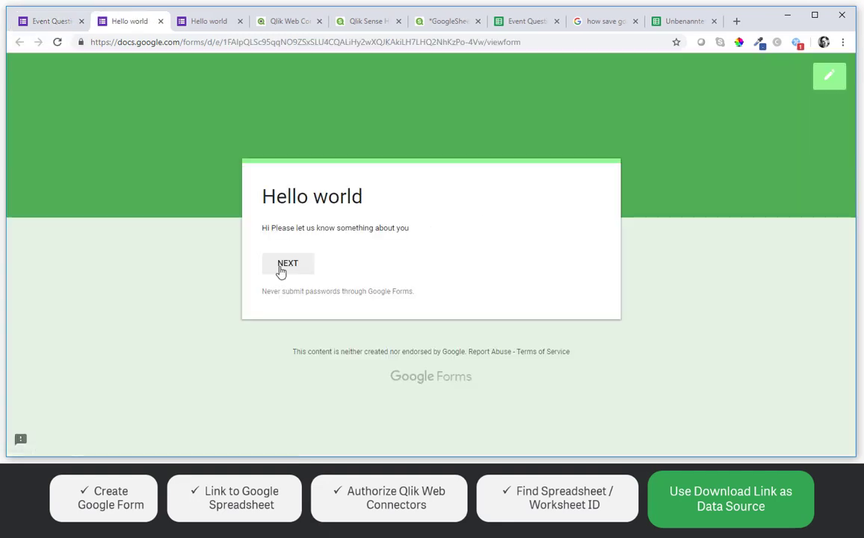
pyautogui.click(282, 270)
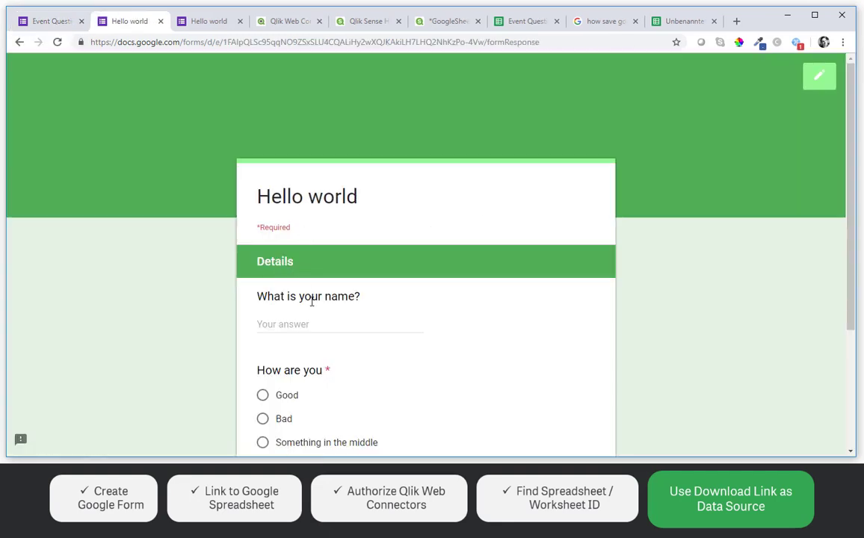
pyautogui.click(304, 323)
pyautogui.write('Astrid')
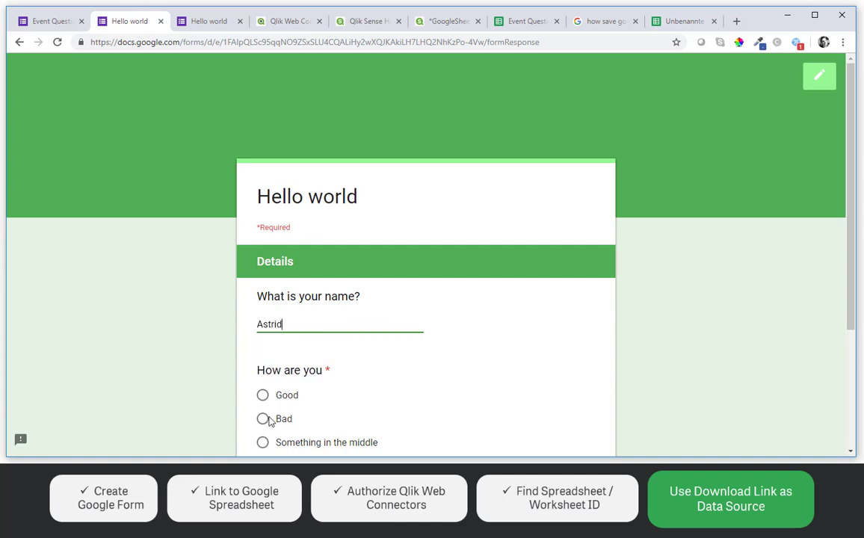
pyautogui.click(263, 395)
pyautogui.scroll(-3, 451, 407)
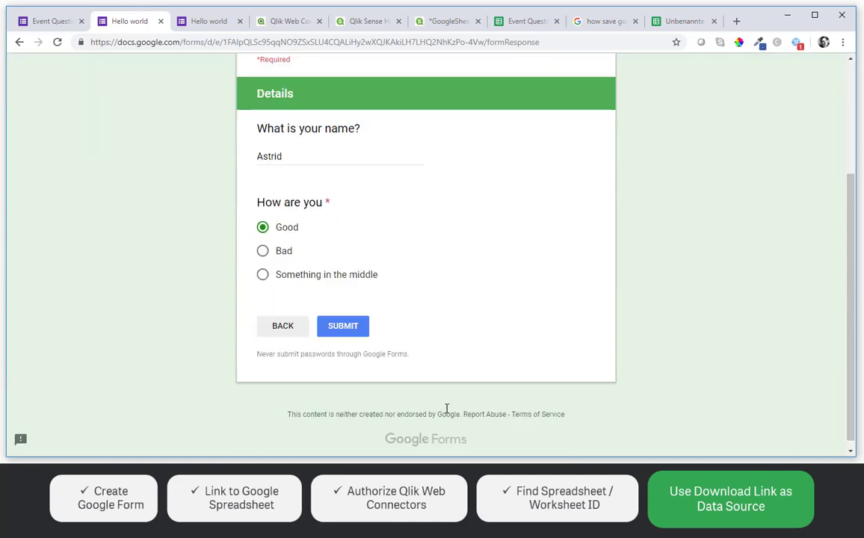
pyautogui.click(349, 326)
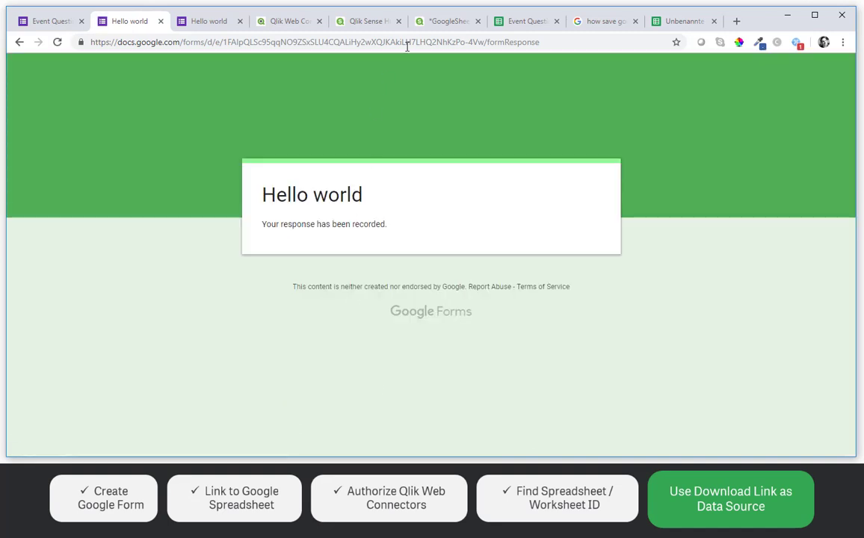
pyautogui.click(446, 24)
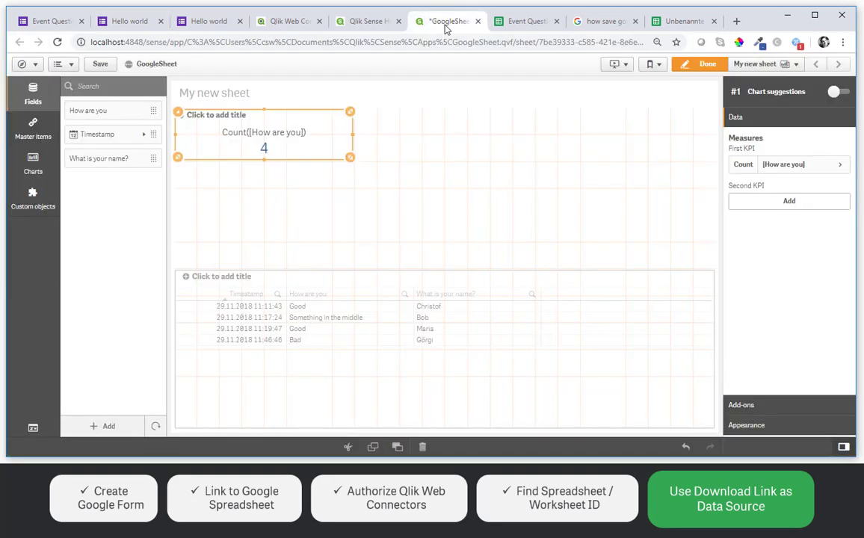
# Reload the app's data from the Fields panel reload button
pyautogui.click(156, 427)
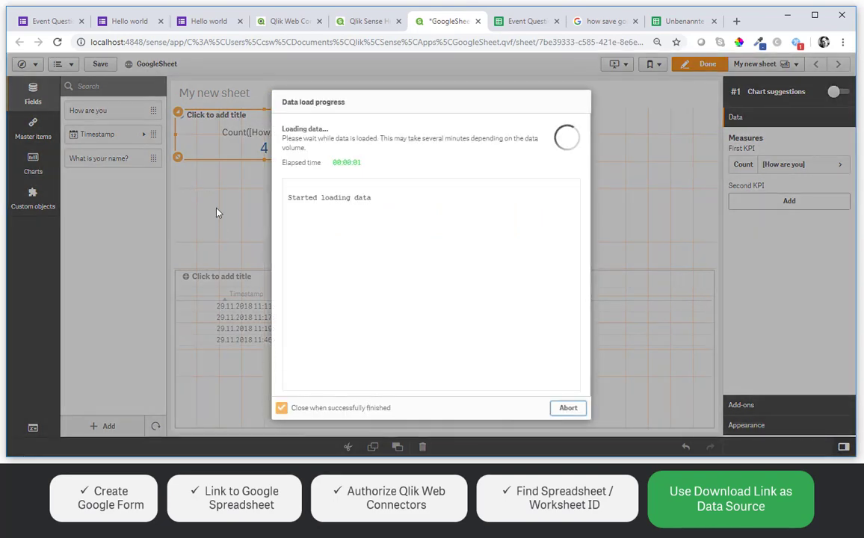